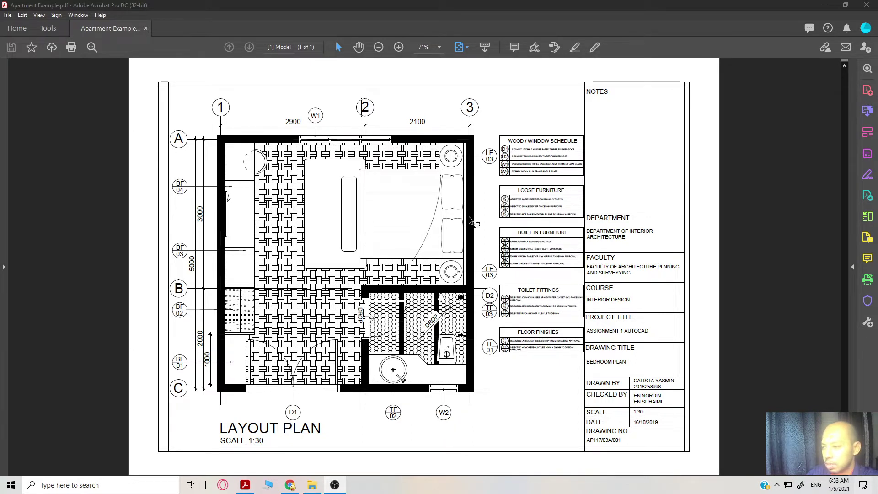
Examine the apartment layout plan enlarged to 125%, including its grid dimensions, door and window tags, bathroom and furniture schedules
click(398, 47)
click(399, 47)
click(398, 47)
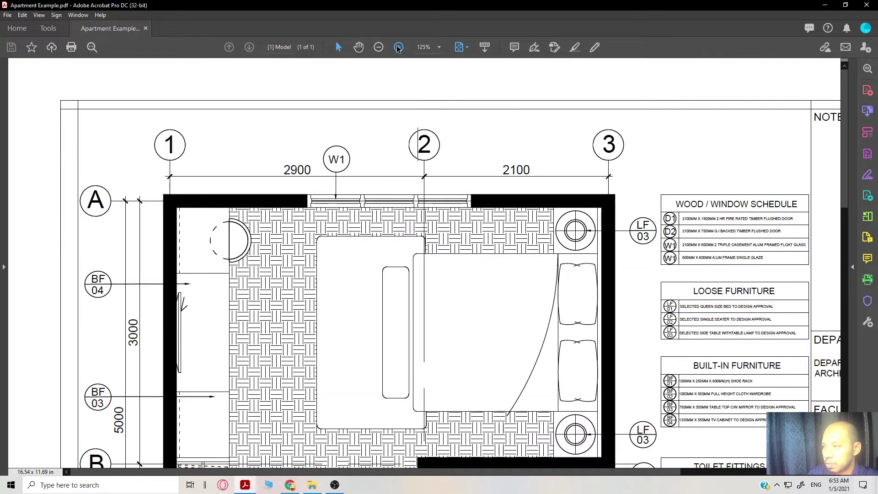
scroll(425, 169, down, 5)
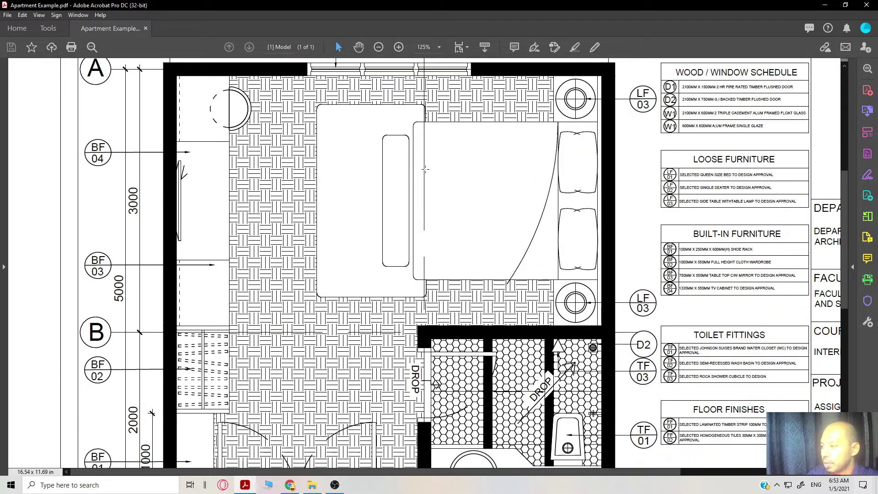
scroll(425, 170, down, 5)
scroll(426, 170, up, 3)
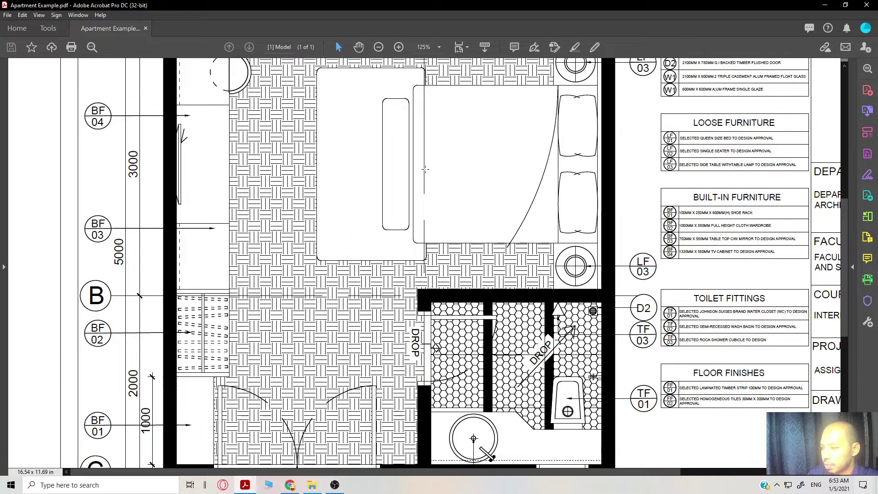
scroll(425, 169, up, 1)
scroll(425, 169, down, 1)
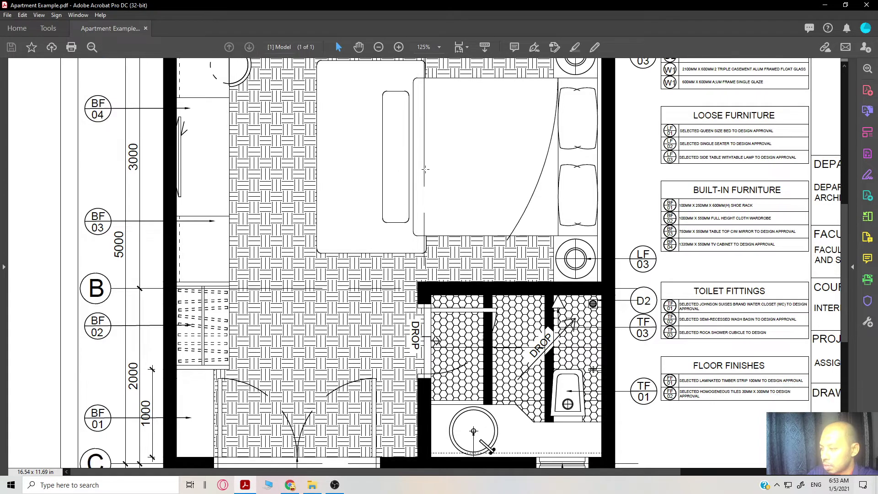
scroll(425, 169, up, 4)
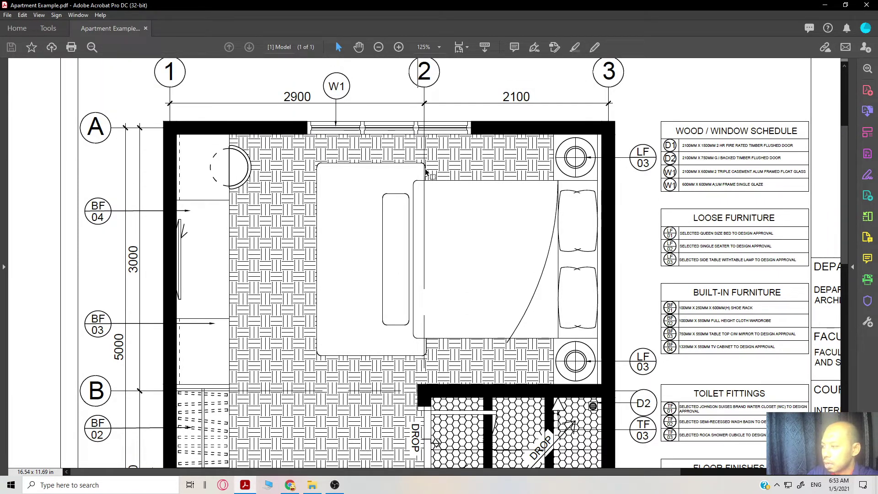
scroll(426, 171, down, 4)
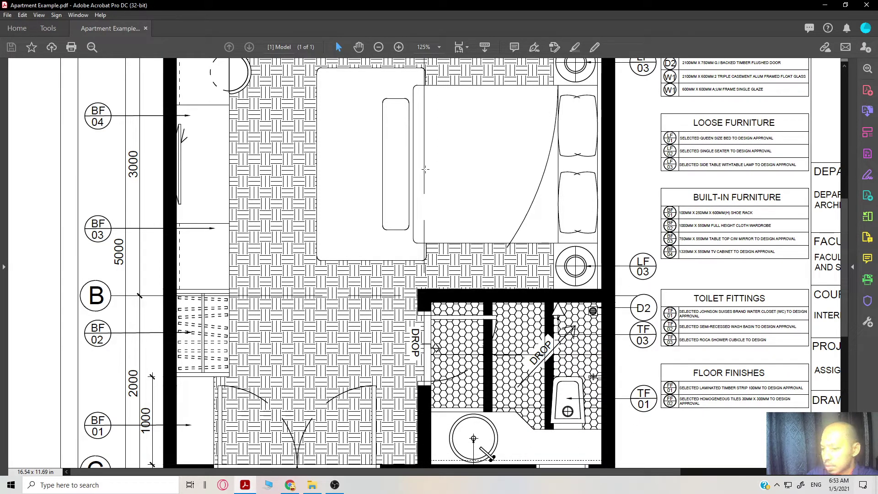
scroll(425, 169, down, 1)
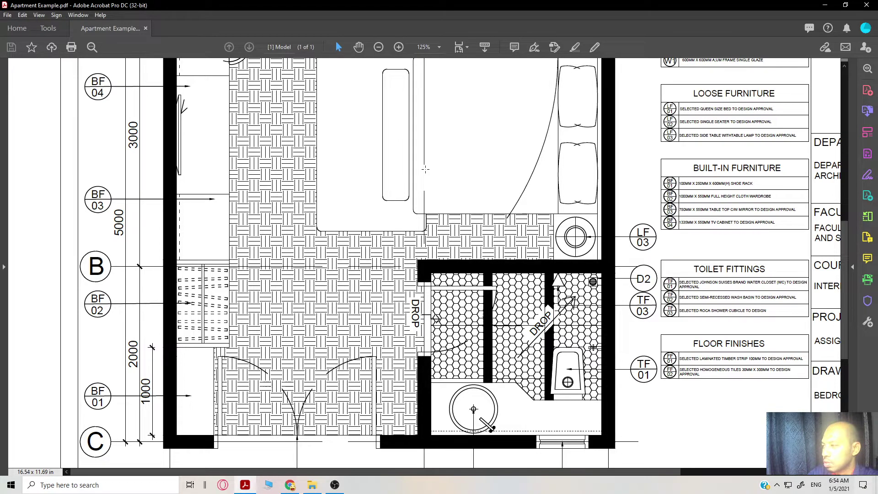
scroll(425, 169, up, 4)
scroll(425, 180, up, 2)
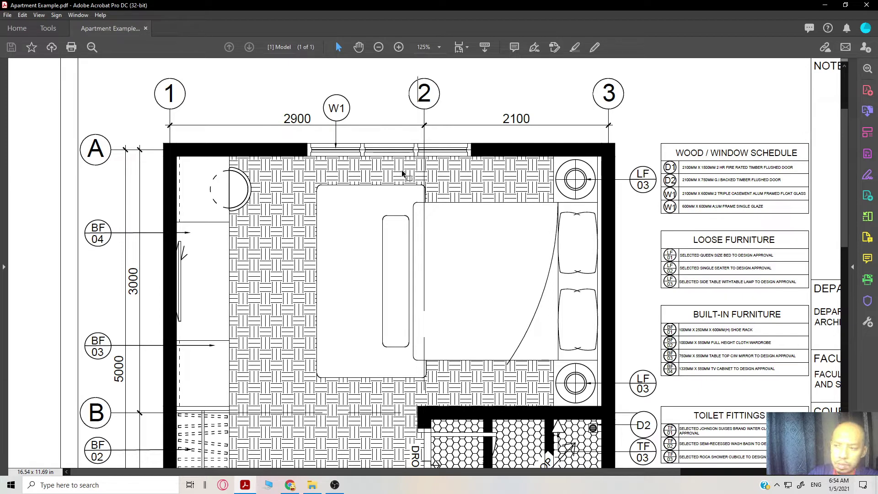
scroll(403, 173, down, 10)
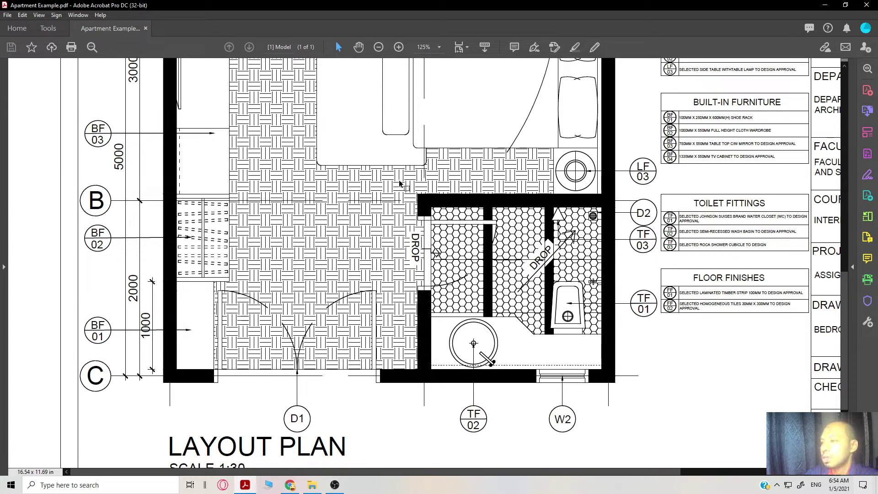
Switch to IES VE 2021 and leave its start page for the empty ModelIT workspace
click(825, 5)
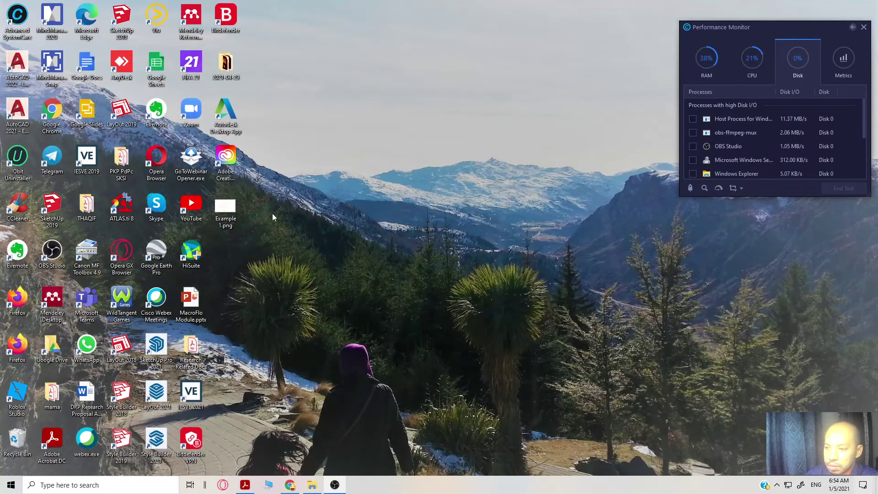
double_click(191, 393)
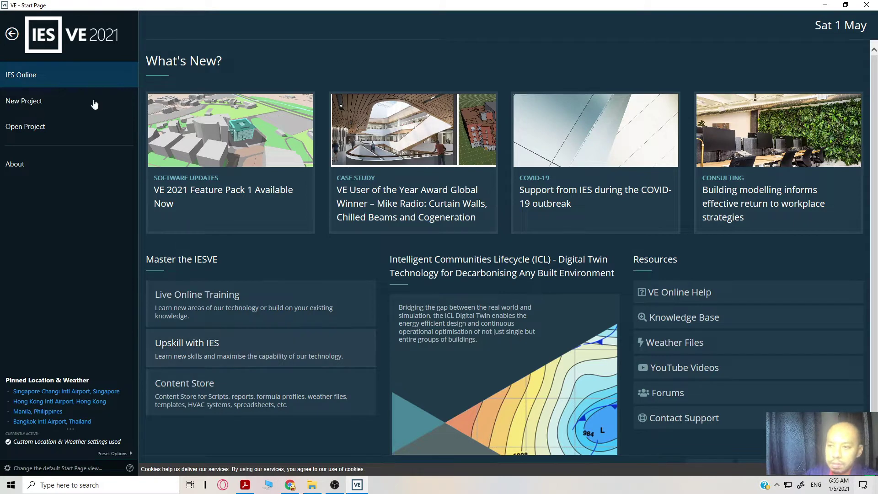
click(12, 34)
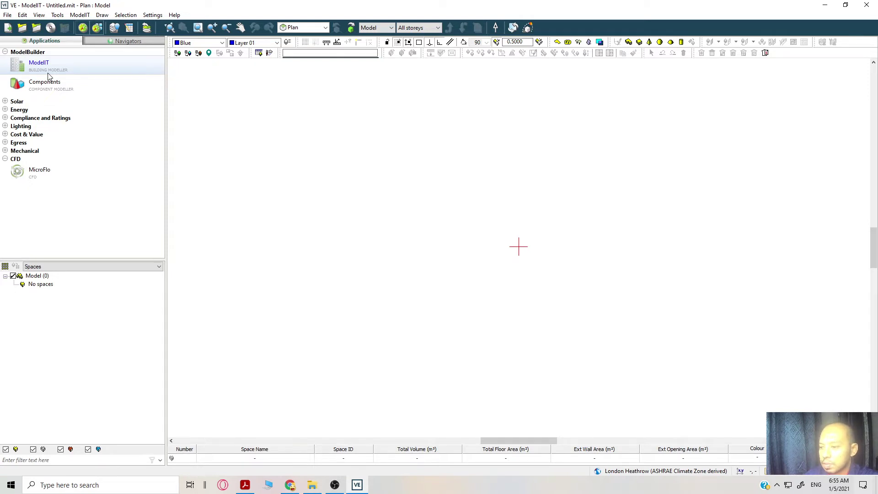
Set the project's site location to Kuala Lumpur Intl Airport, Malaysia, in the Australasia/Pacific region using the location and weather wizard
double_click(634, 474)
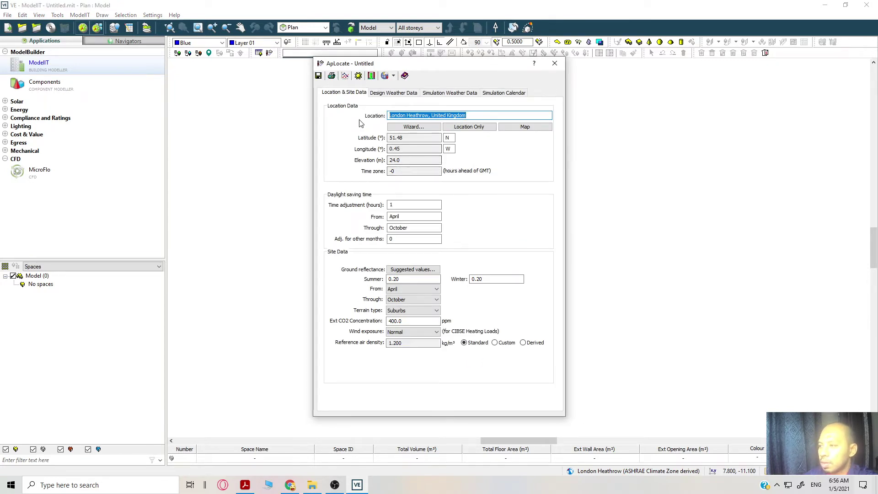
click(437, 130)
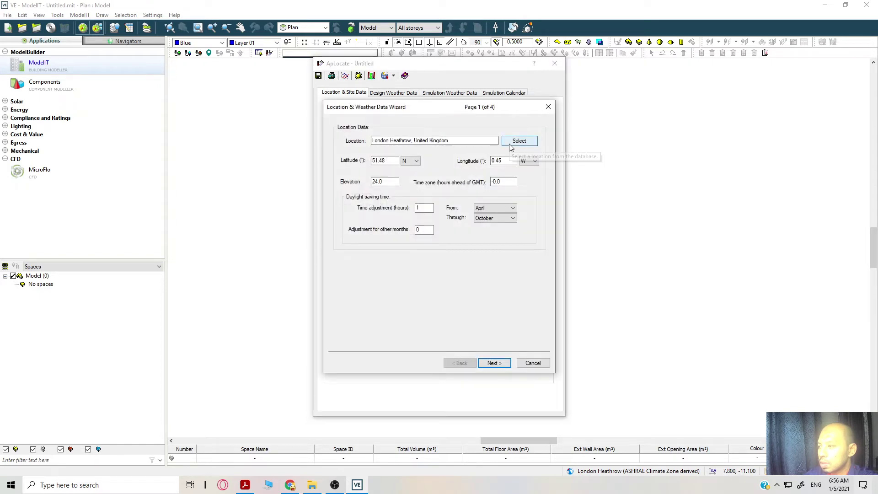
click(511, 145)
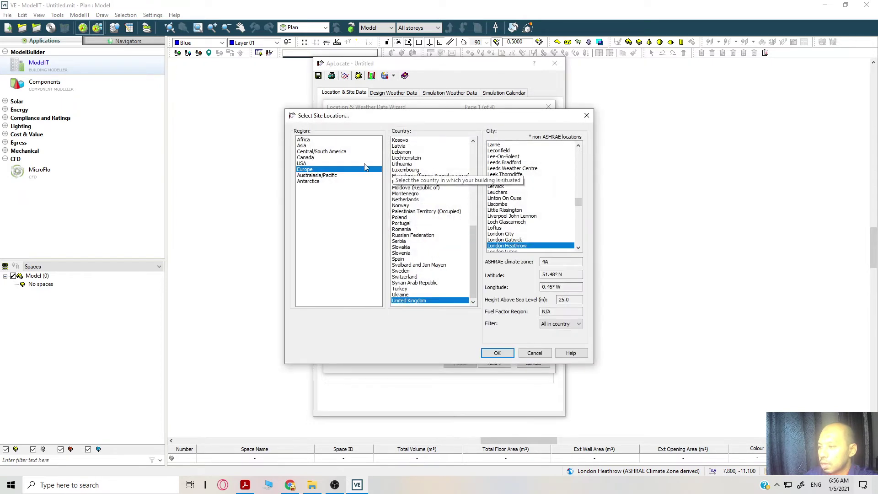
click(331, 177)
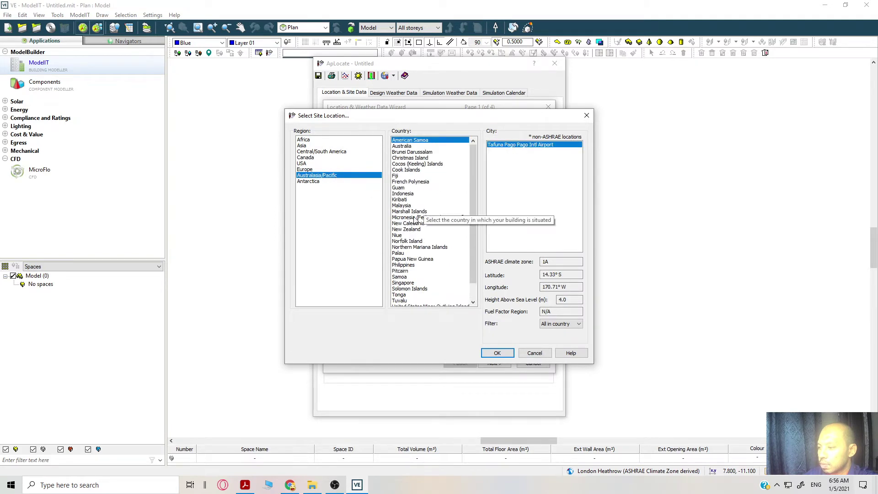
scroll(415, 221, down, 2)
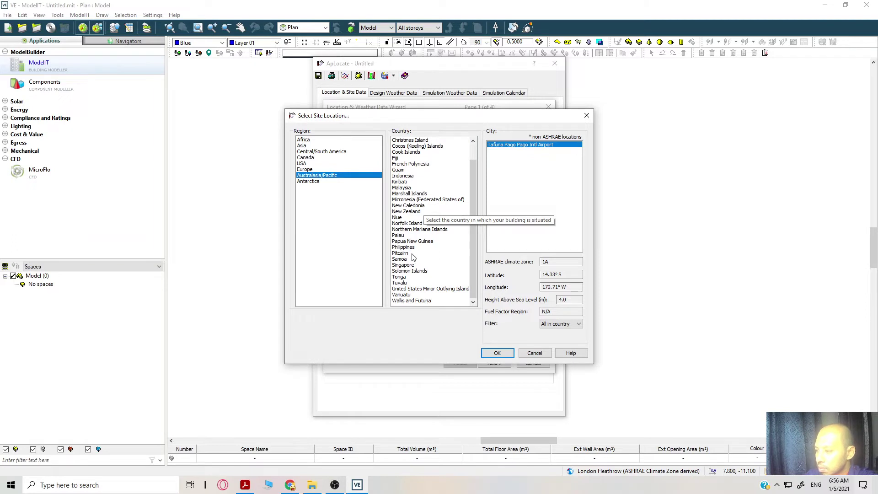
click(405, 189)
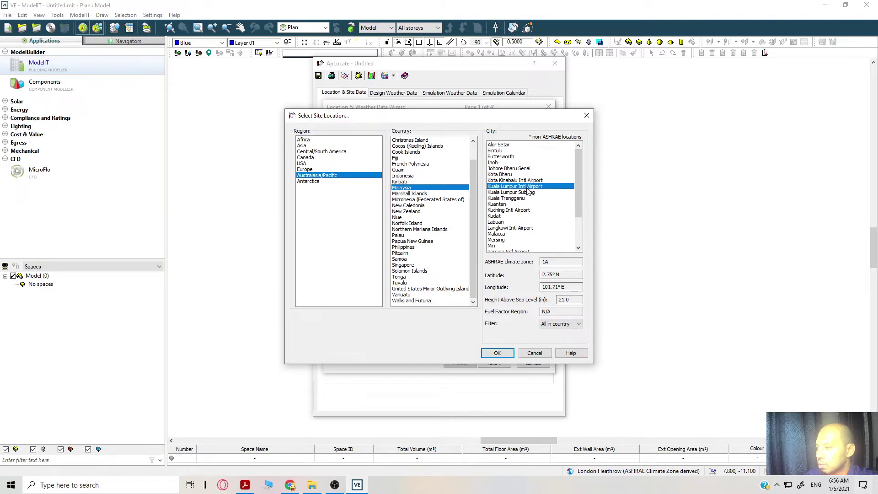
click(497, 353)
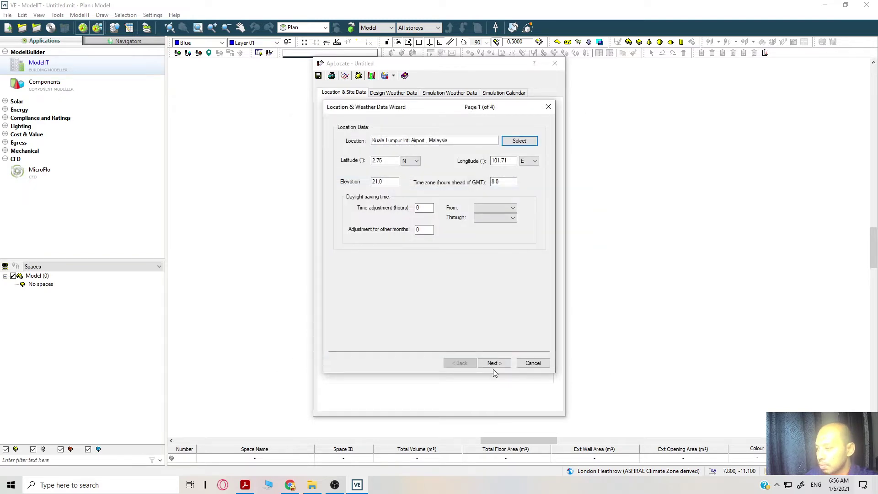
Acquire the design weather from the ASHRAE database for the selected Kuala Lumpur site
click(493, 363)
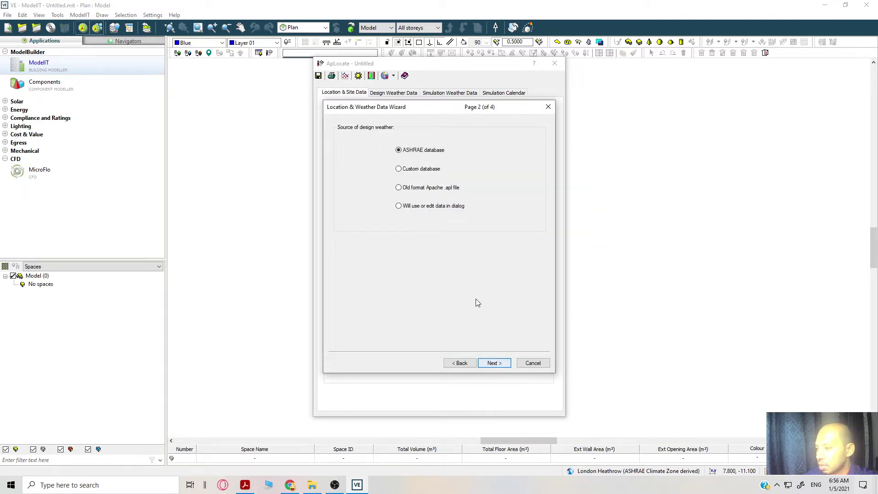
click(493, 363)
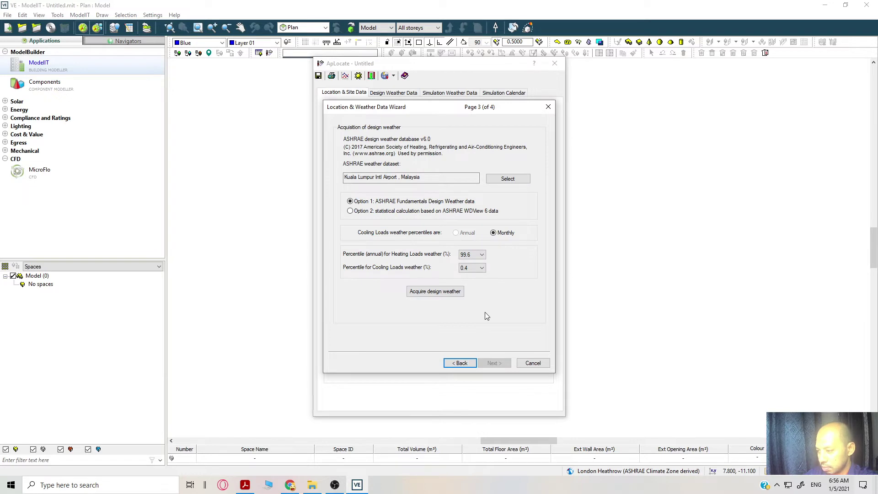
click(455, 292)
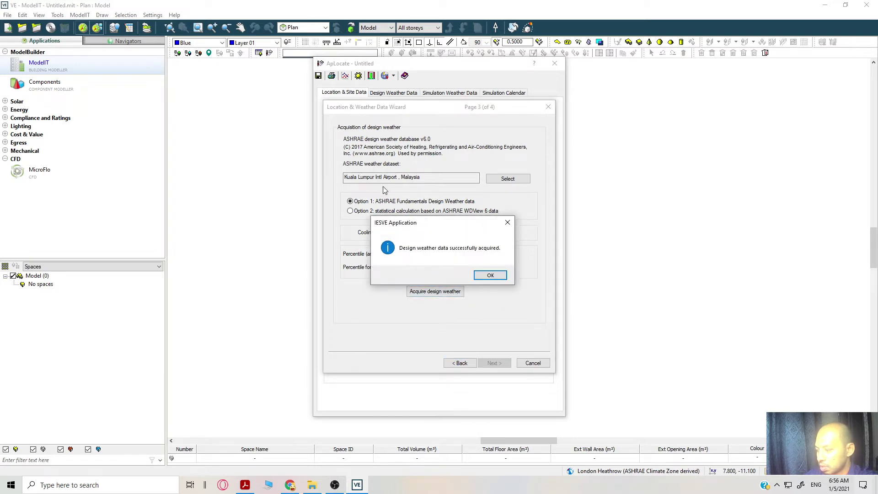
click(491, 276)
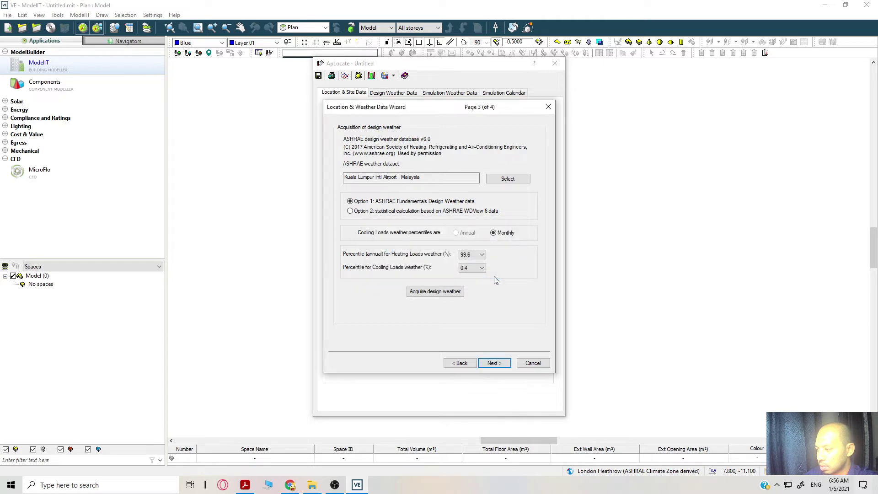
Assign the nearest simulation weather file, KualaLumpurIWEC.fwt, then finish the wizard and close the location settings
click(493, 363)
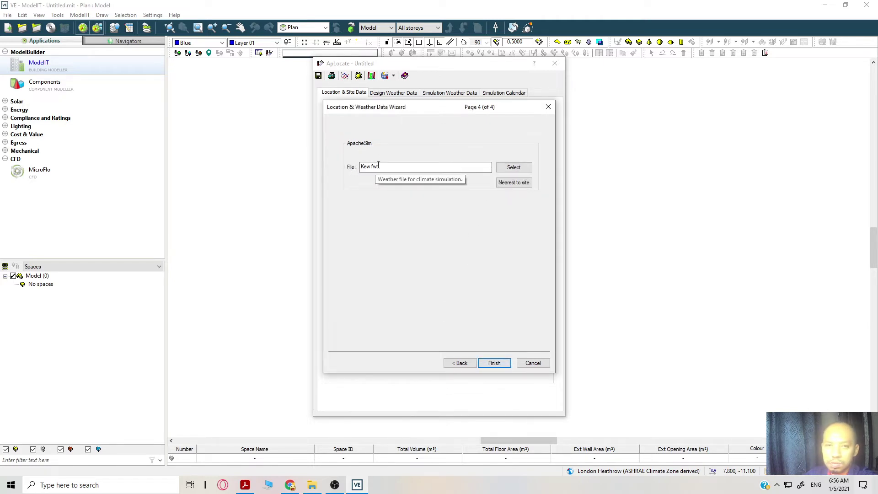
key(Tab)
key(Tab)
key(space)
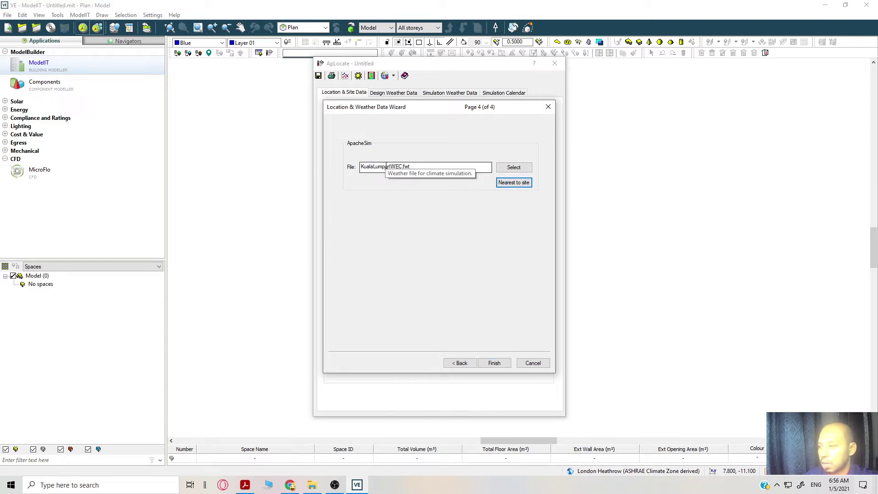
click(494, 362)
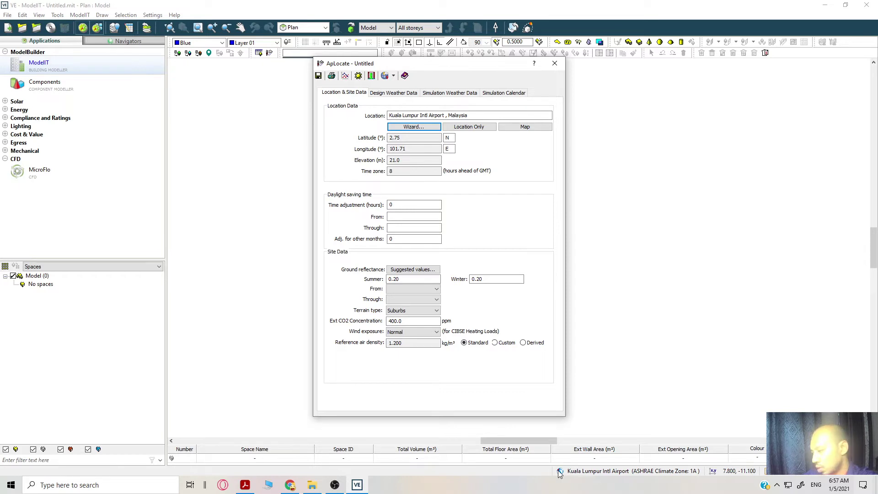
click(555, 63)
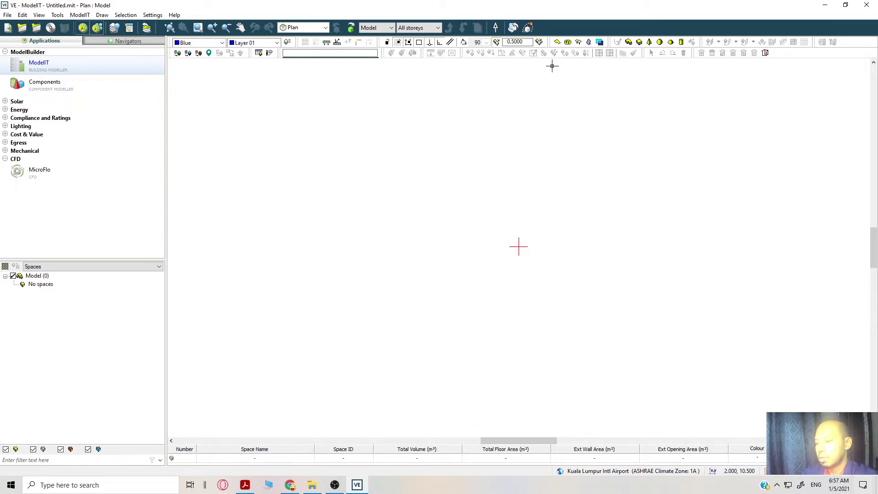
Start a new room shape with the reference Studio Apartment and set its height to 3.5 m
click(629, 42)
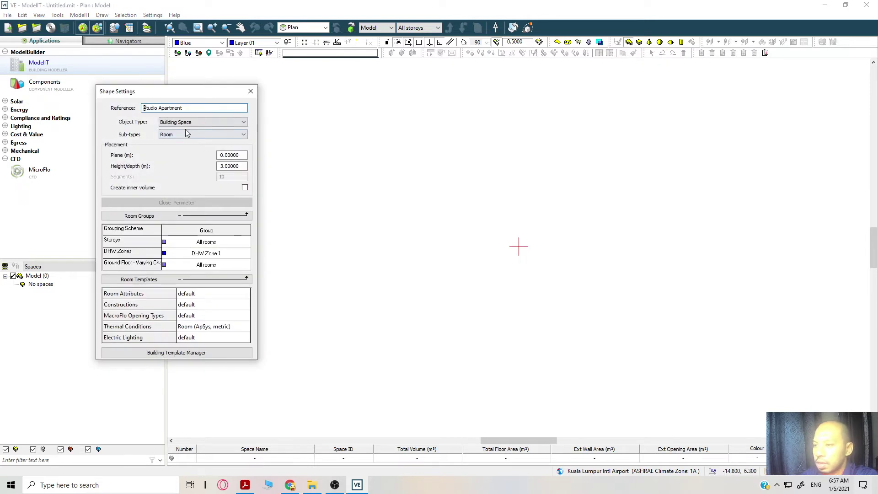
drag(194, 107, 126, 113)
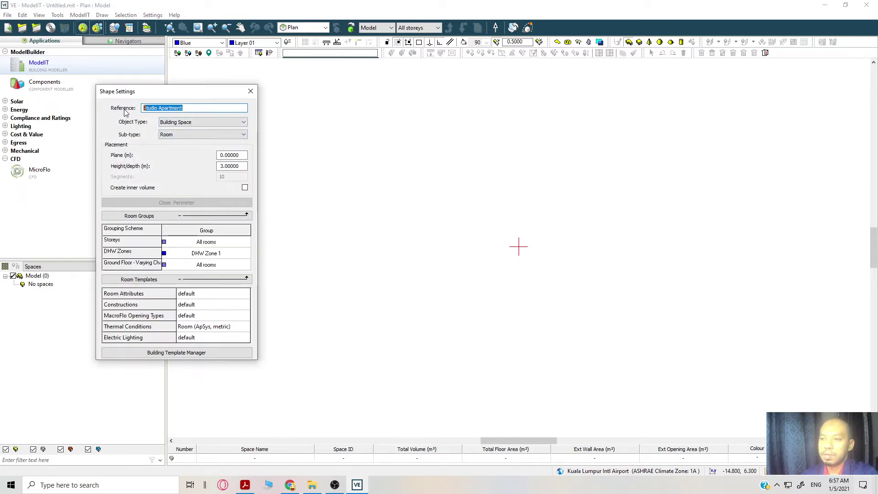
key(Right)
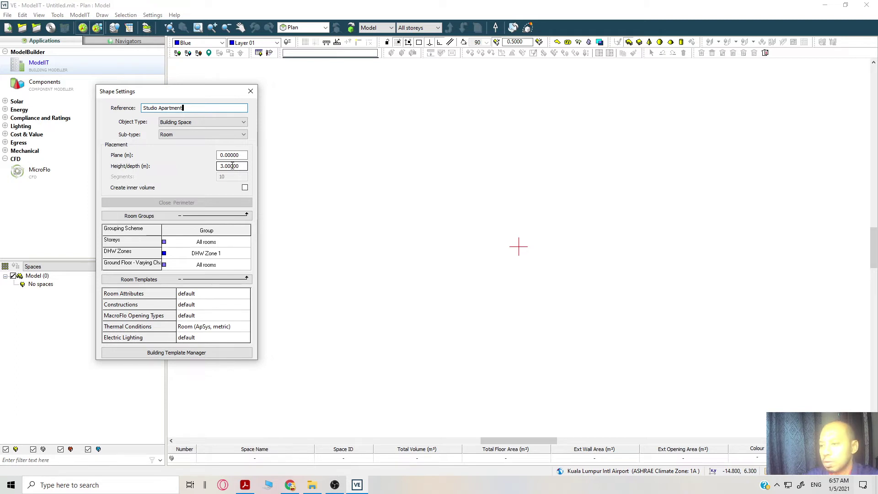
click(229, 166)
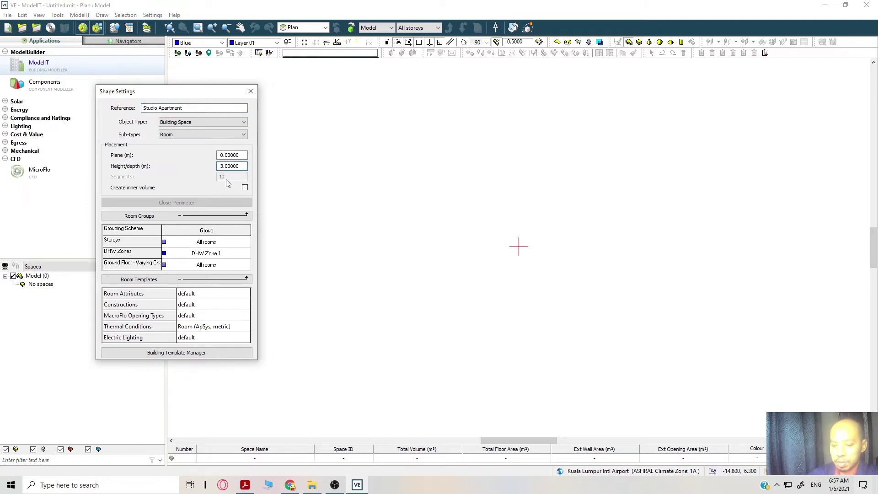
text(5)
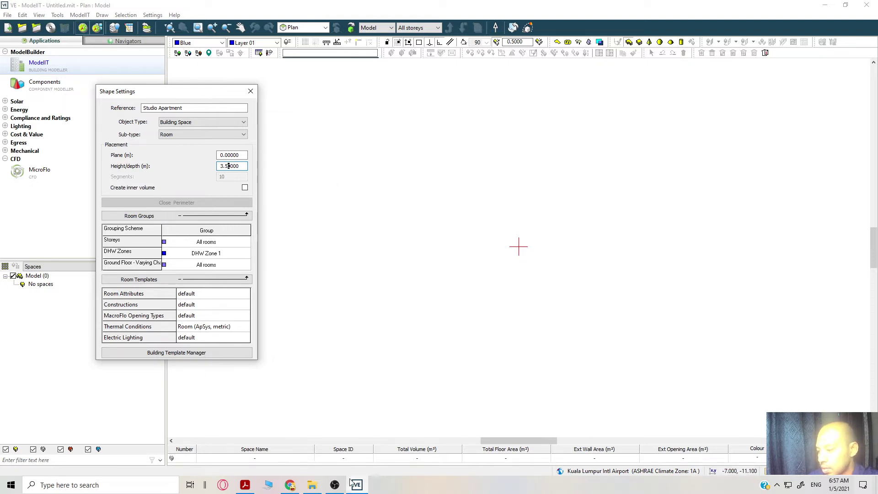
Switch to the apartment PDF in Adobe Acrobat and check the plan's dimensions along the grid lines
click(245, 485)
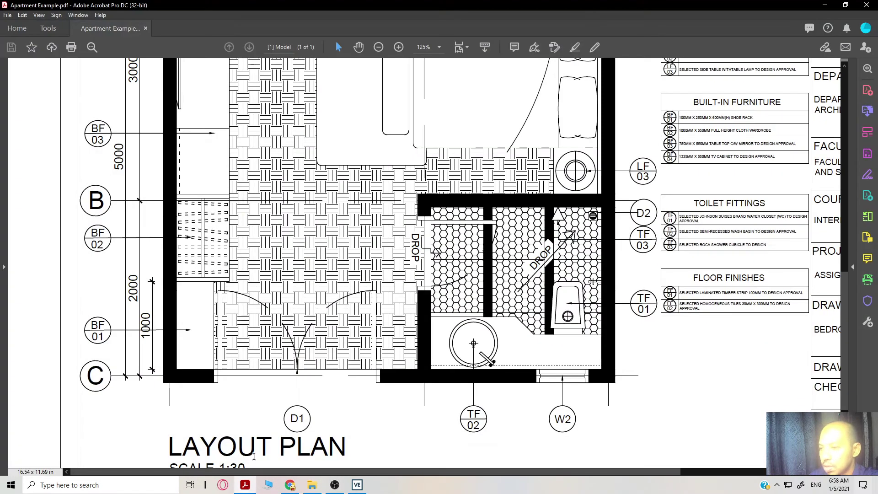
scroll(333, 305, down, 1)
scroll(332, 301, up, 5)
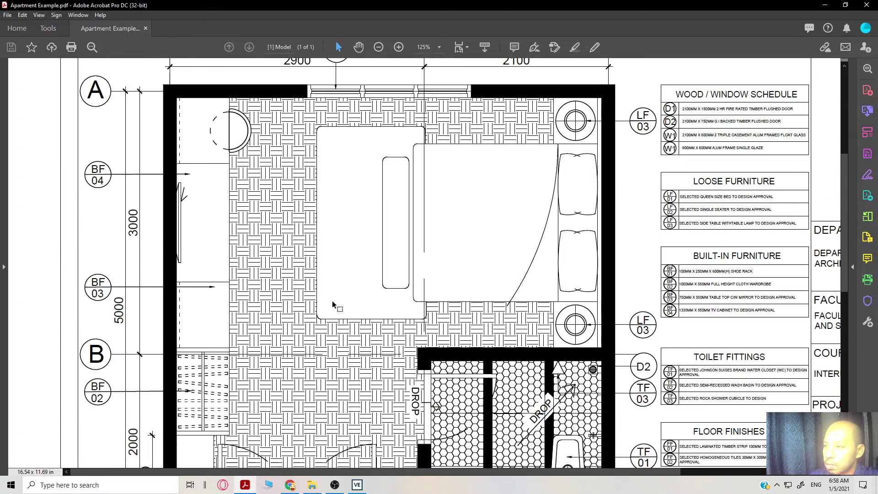
scroll(341, 216, up, 2)
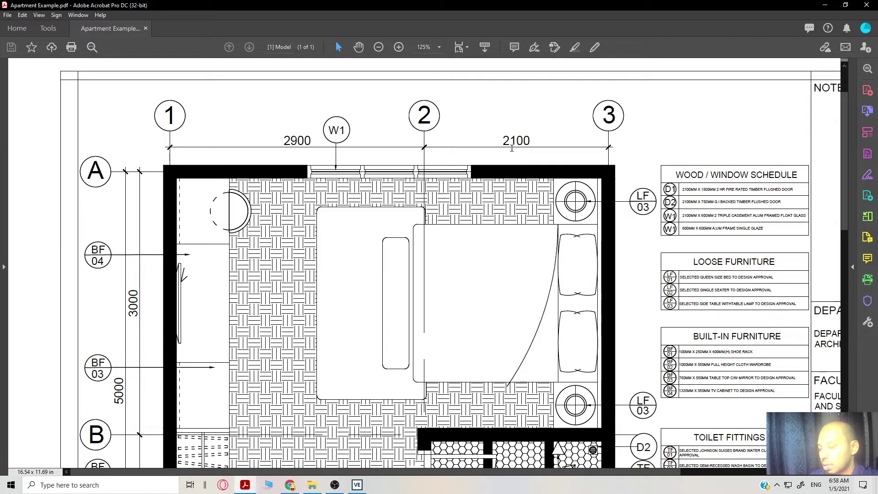
Switch back to ModelIT and draw the Studio Apartment's first wall as a 5 m horizontal line
mouse_move(330, 484)
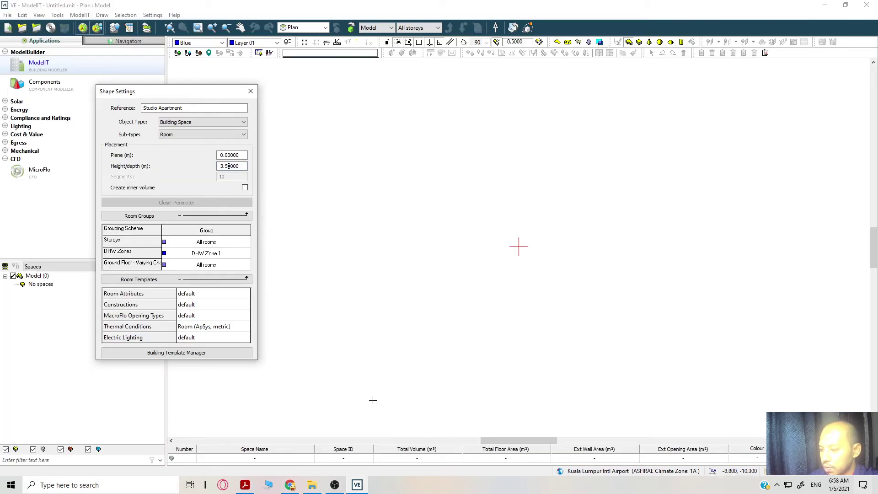
click(357, 485)
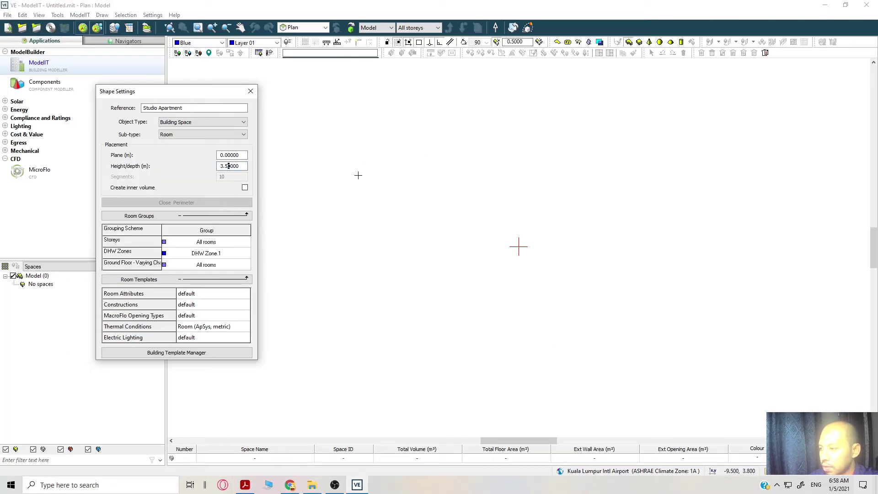
click(386, 146)
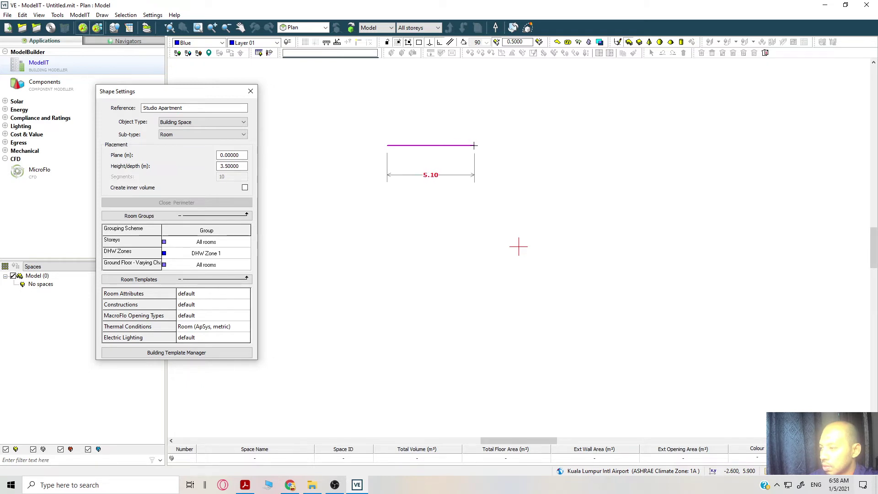
click(473, 146)
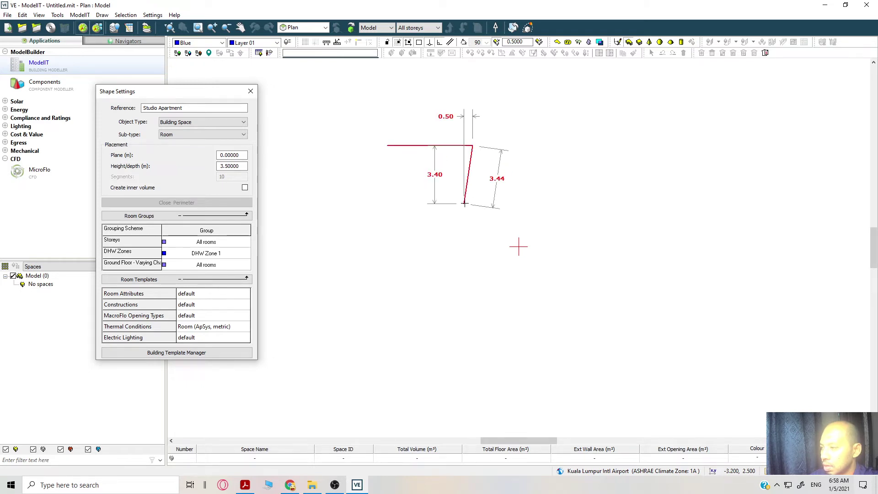
Check the plan's depth along grid lines A to C in the PDF and complete the 5 m by 5 m room outline in ModelIT
click(244, 485)
scroll(562, 184, down, 3)
scroll(562, 184, down, 2)
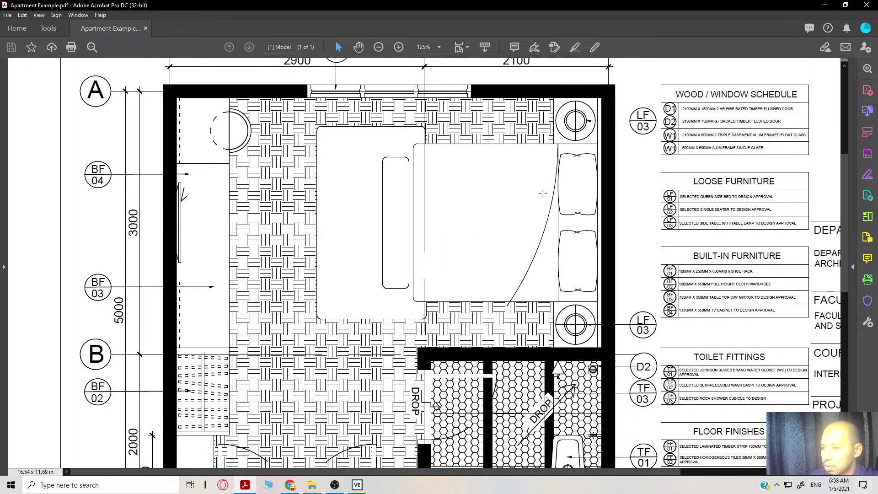
click(357, 485)
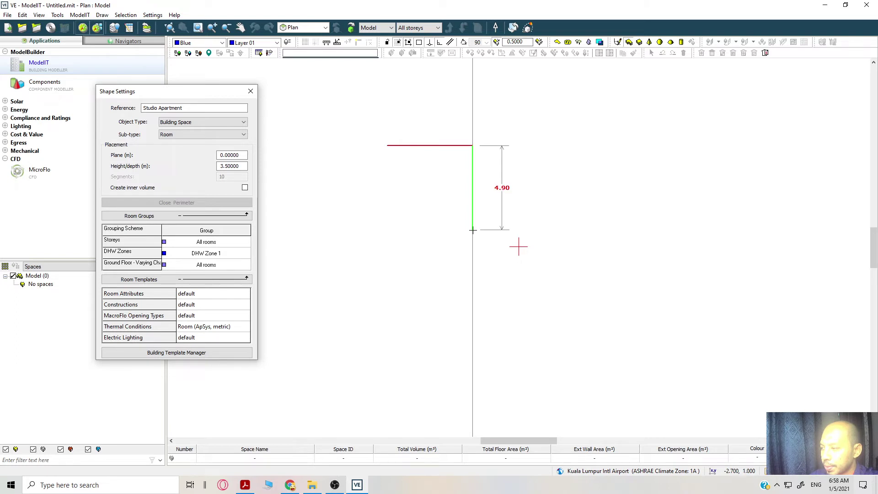
click(472, 231)
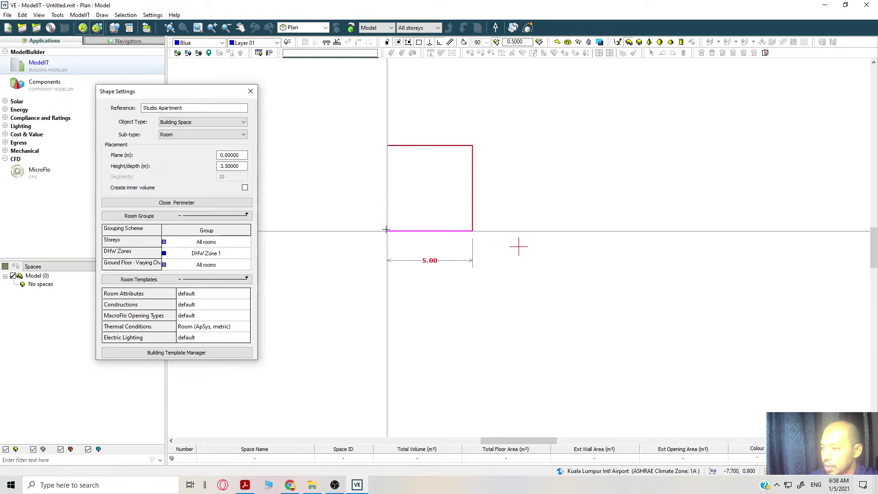
click(386, 230)
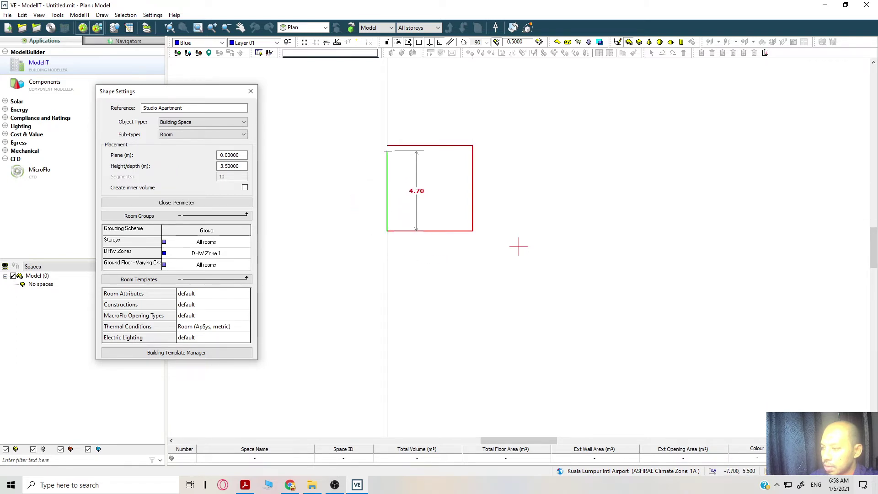
click(388, 146)
scroll(441, 228, up, 7)
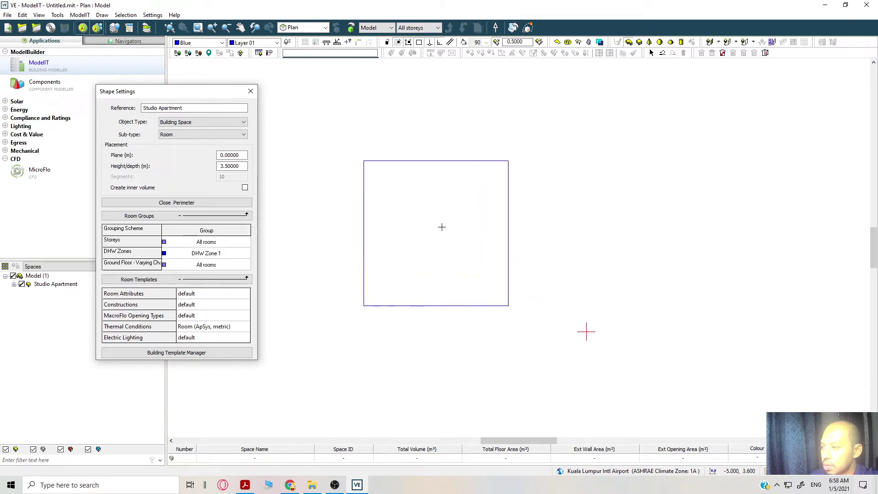
middle_drag(445, 230, 456, 237)
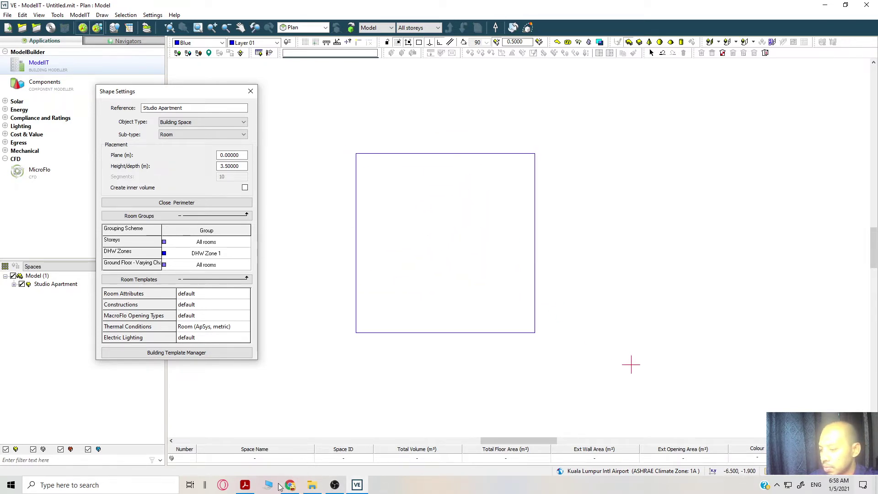
Switch to the apartment PDF and examine the toilet's position and dimensions between grid lines B–C and 2–3
click(245, 485)
scroll(501, 323, down, 2)
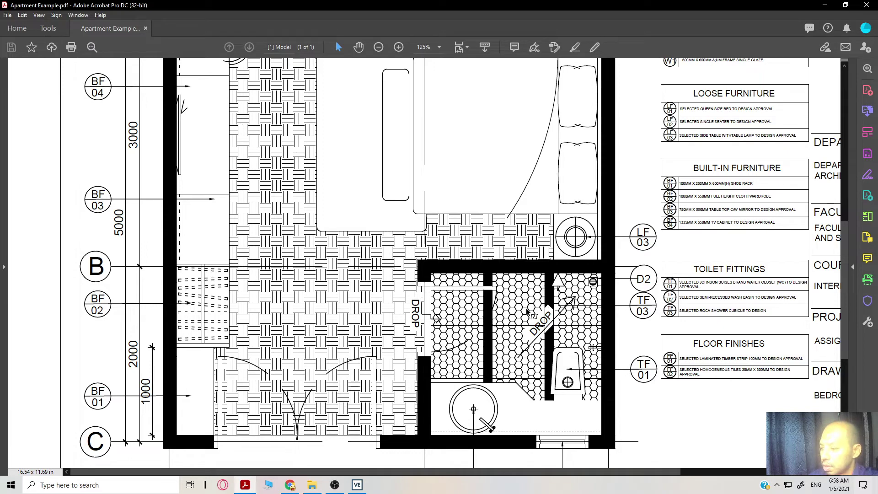
key(ctrl+0)
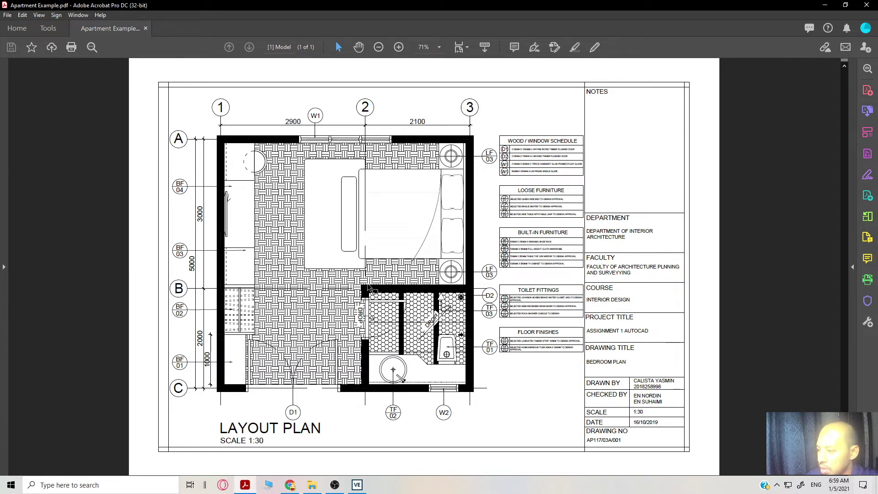
Switch to ModelIT and try drawing a second room about 1.6 m by 2 m overlapping the apartment's lower-right corner, accepting the intersection
click(351, 489)
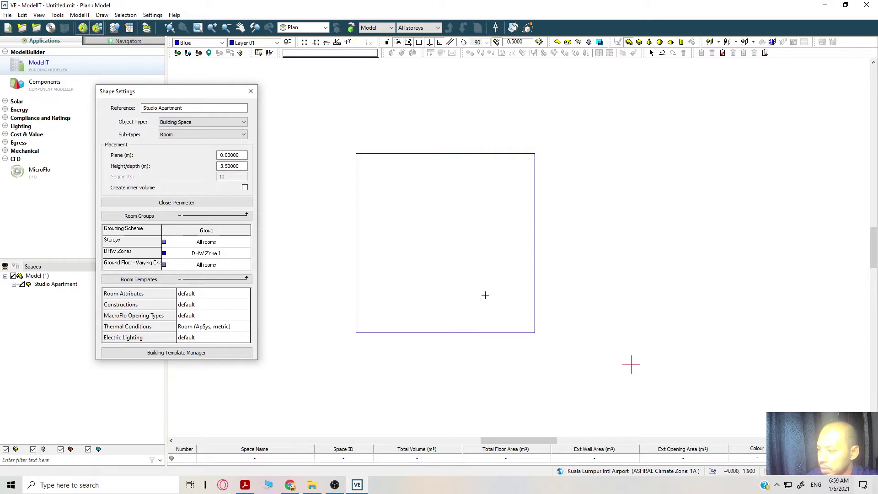
scroll(495, 331, up, 3)
scroll(496, 331, up, 1)
middle_drag(495, 332, 504, 317)
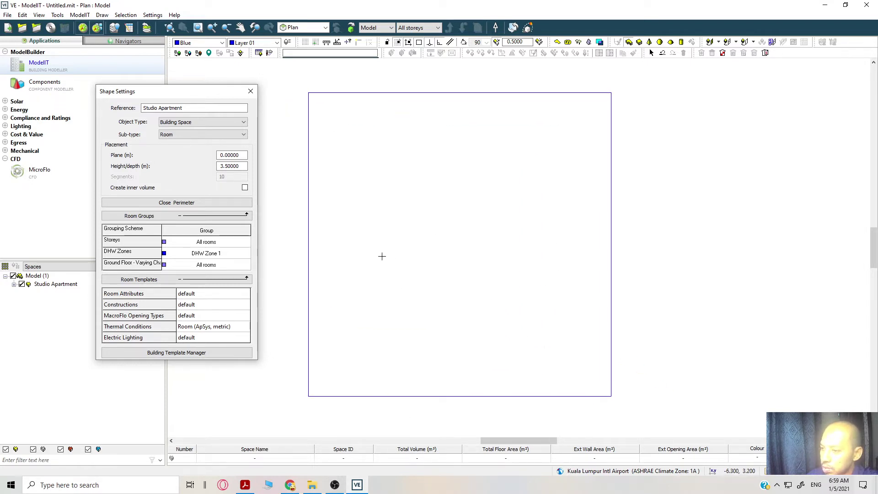
click(629, 42)
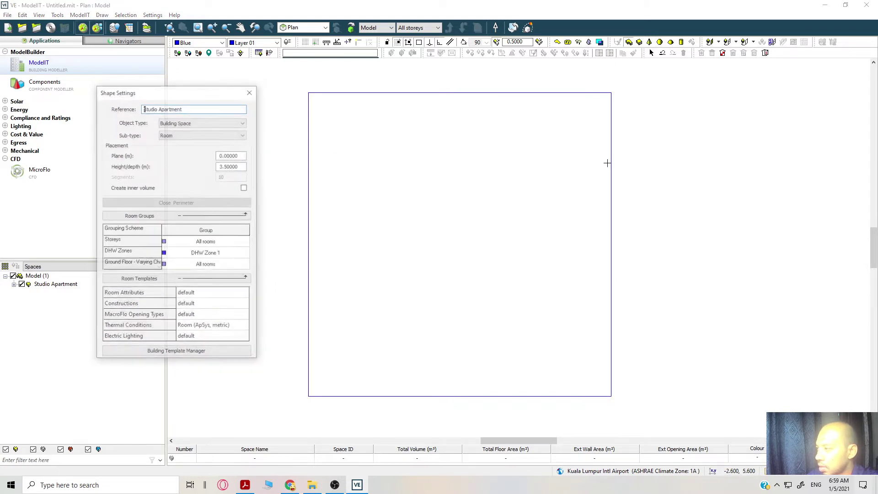
click(613, 288)
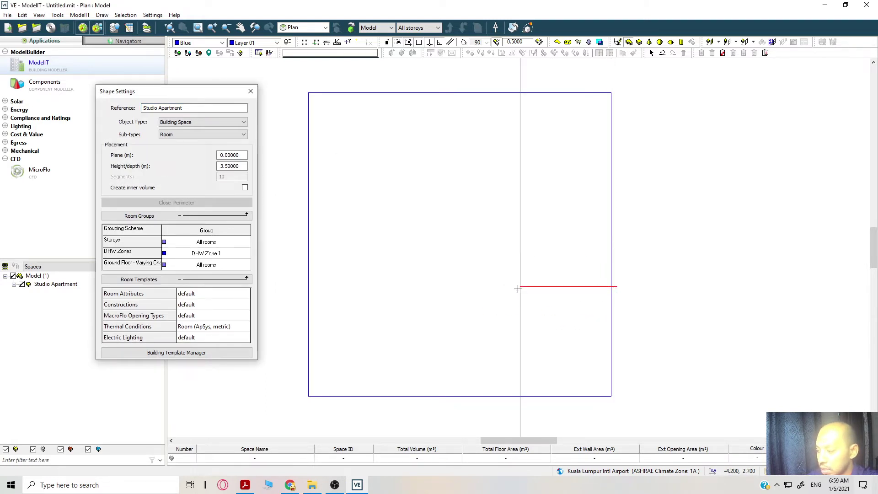
click(520, 287)
click(520, 408)
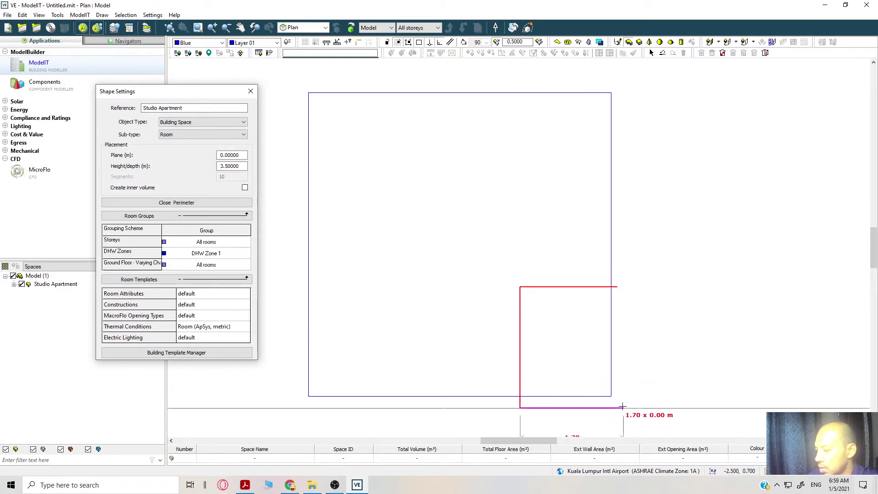
click(617, 407)
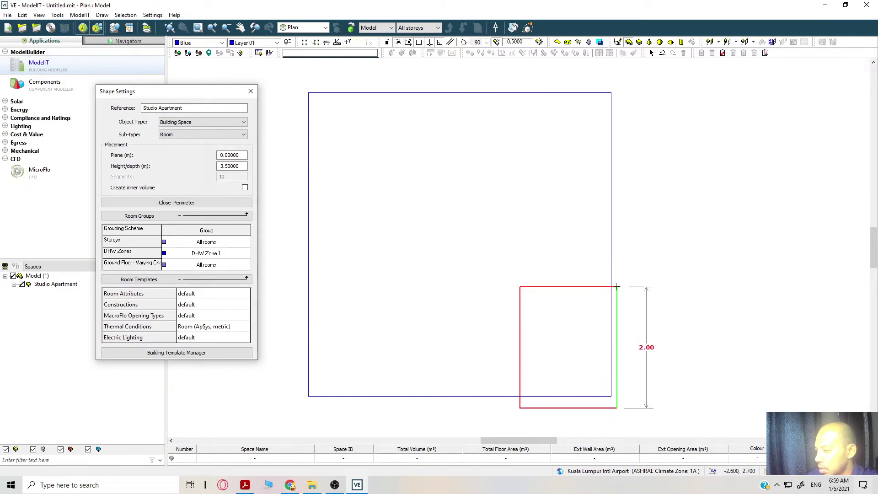
click(617, 287)
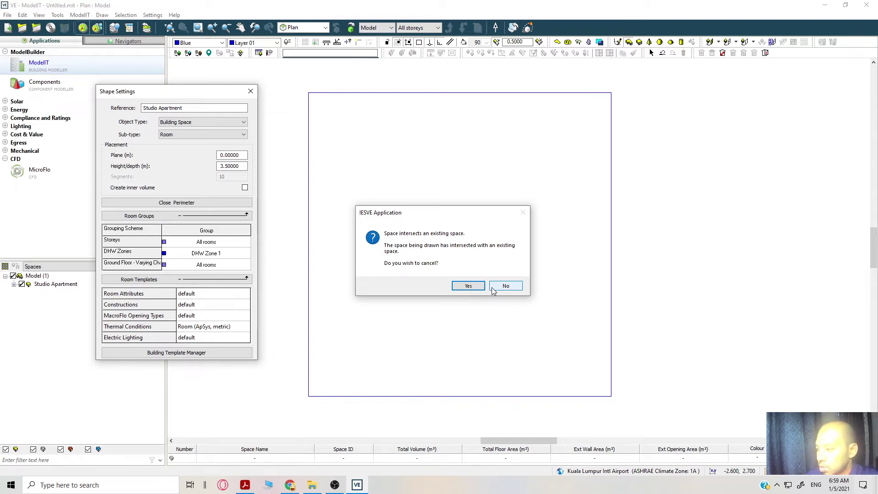
click(506, 284)
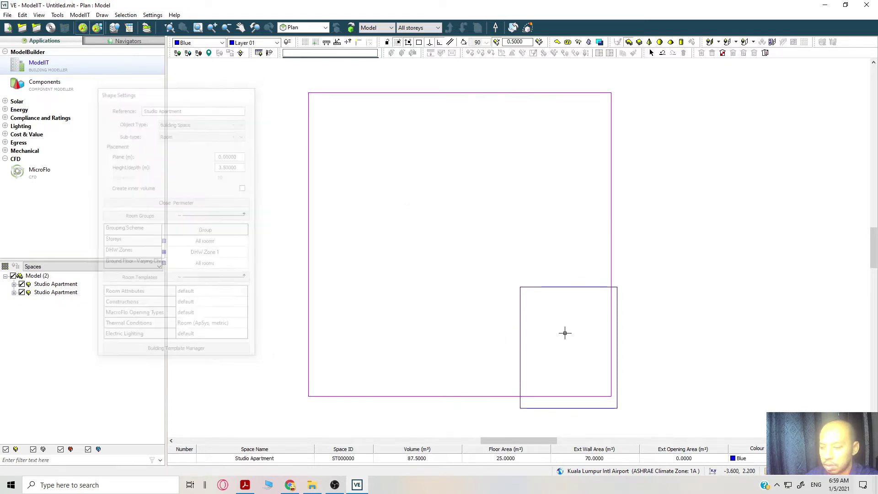
Delete the smaller room that overlaps the apartment's corner
click(609, 404)
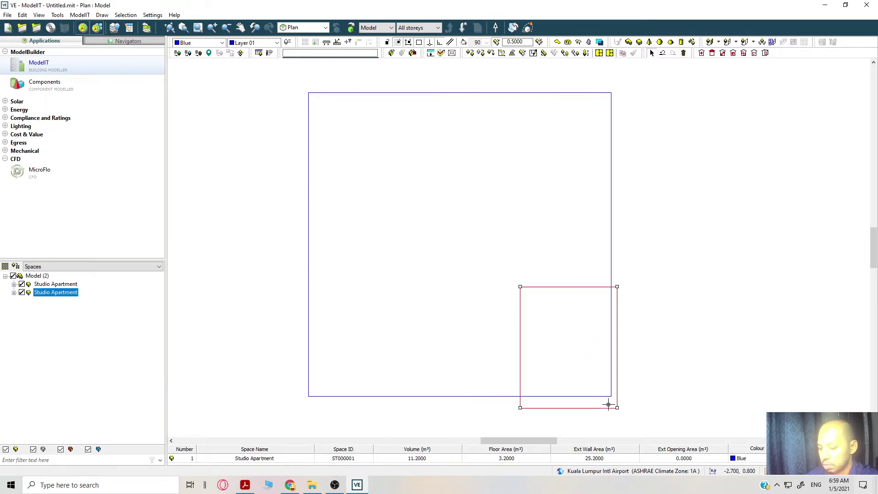
key(Delete)
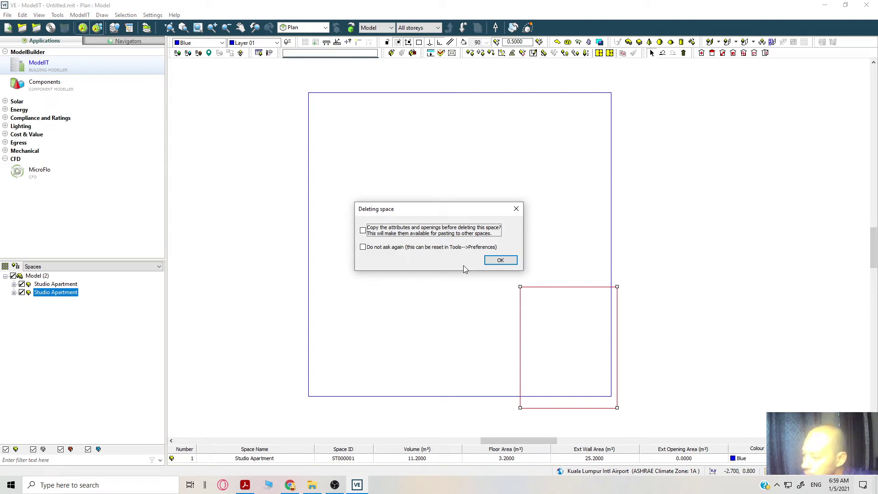
click(516, 208)
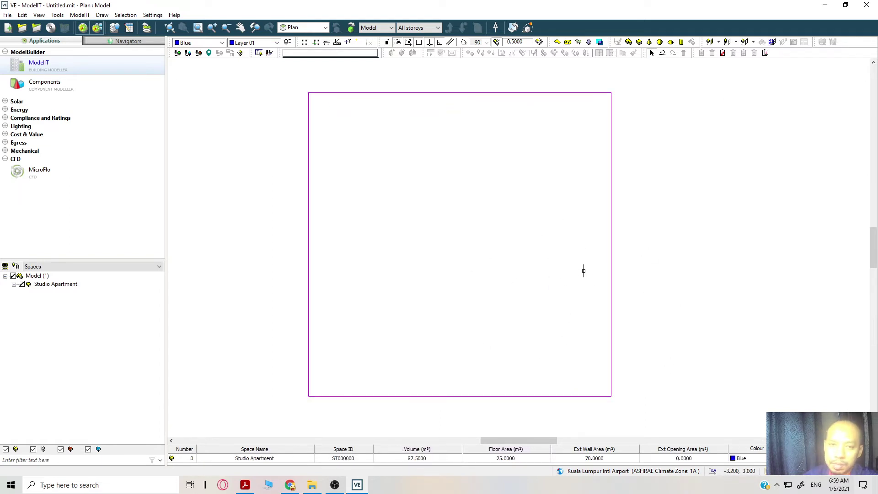
Select the apartment and draw construction lines for the toilet, 2.1 m from the lower-right corner, 2 m up, and across past the right wall
click(513, 214)
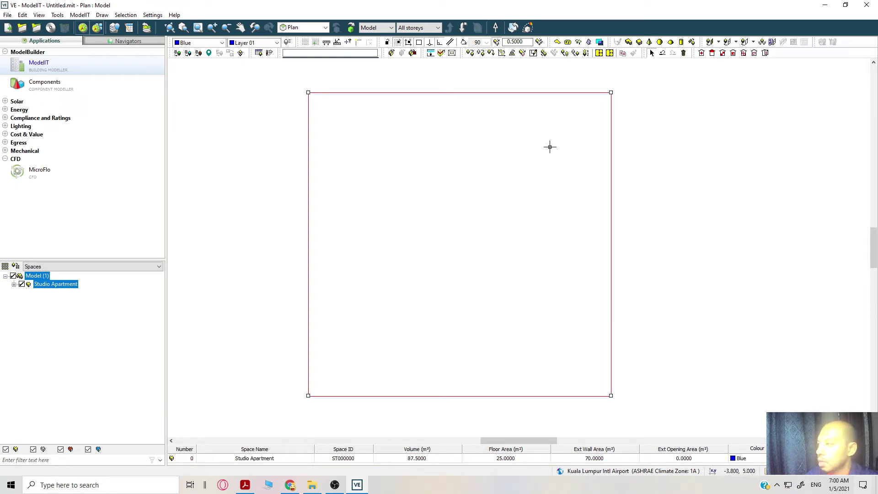
click(533, 54)
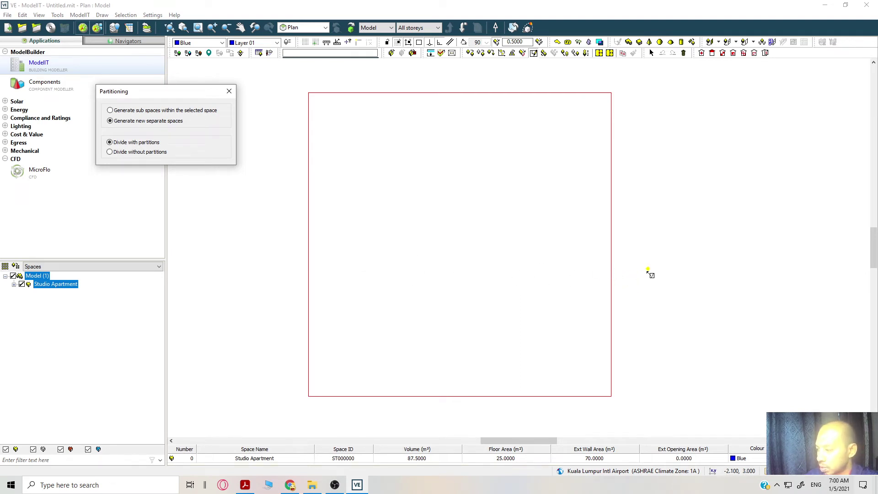
click(229, 92)
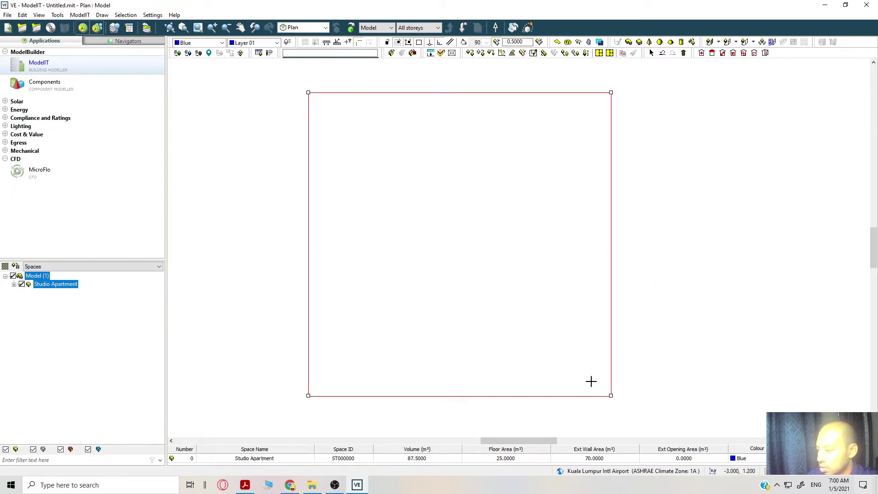
click(610, 396)
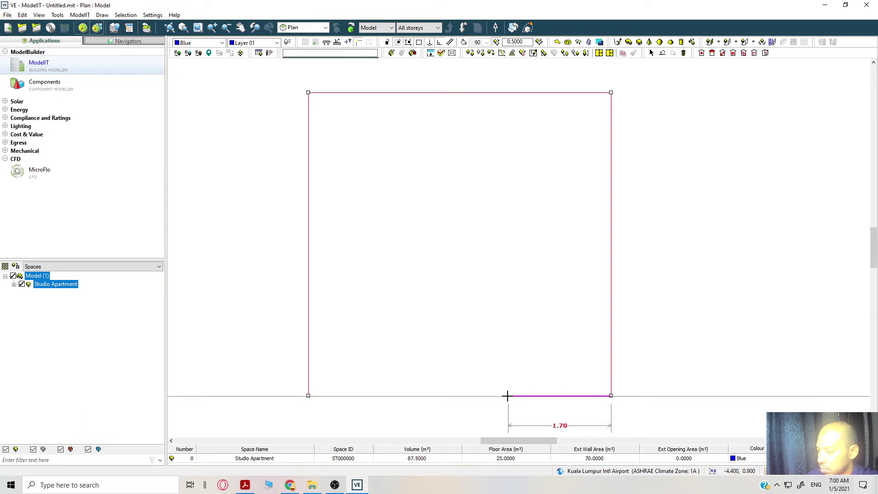
click(484, 396)
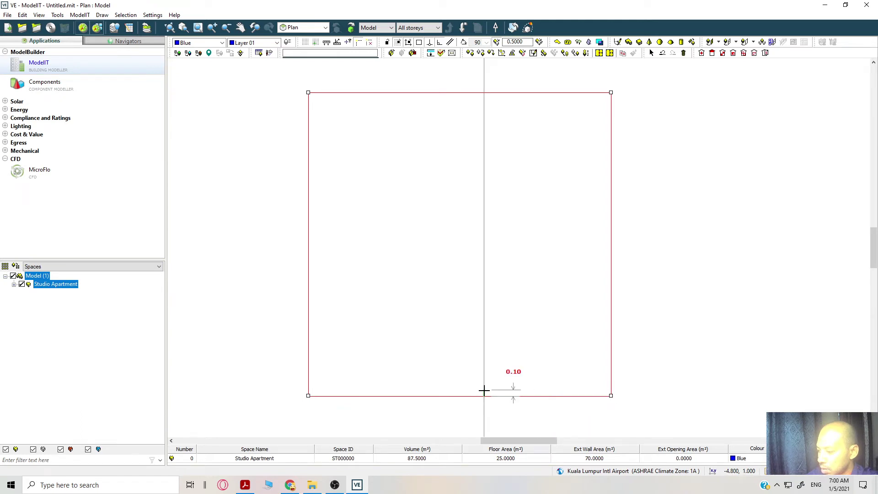
click(484, 275)
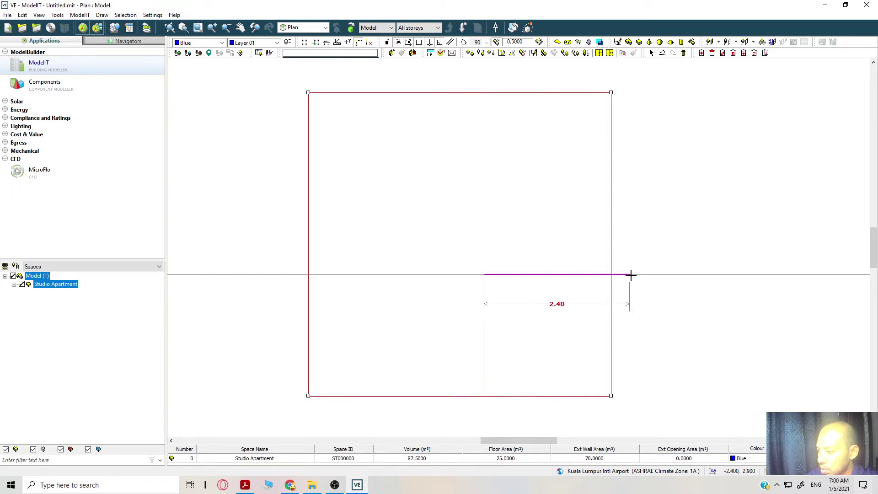
click(646, 274)
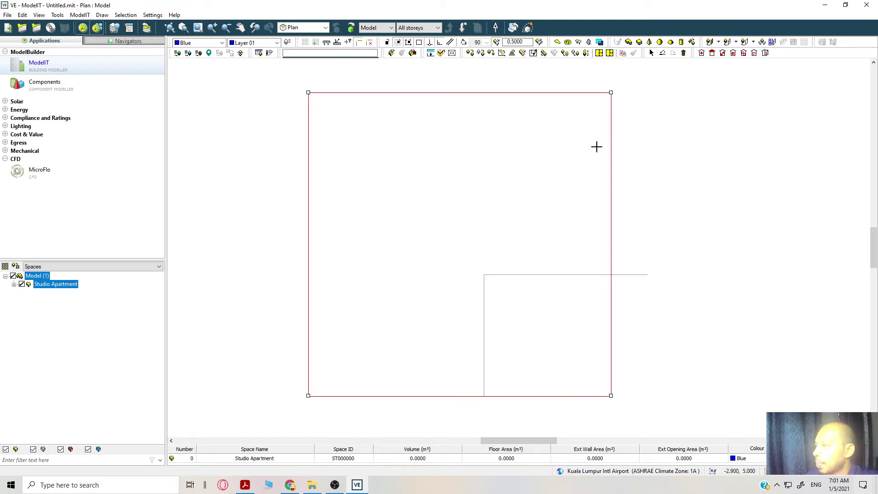
Partition the apartment along the construction lines to separate the 2.1 m by 2 m toilet as a new space
click(534, 54)
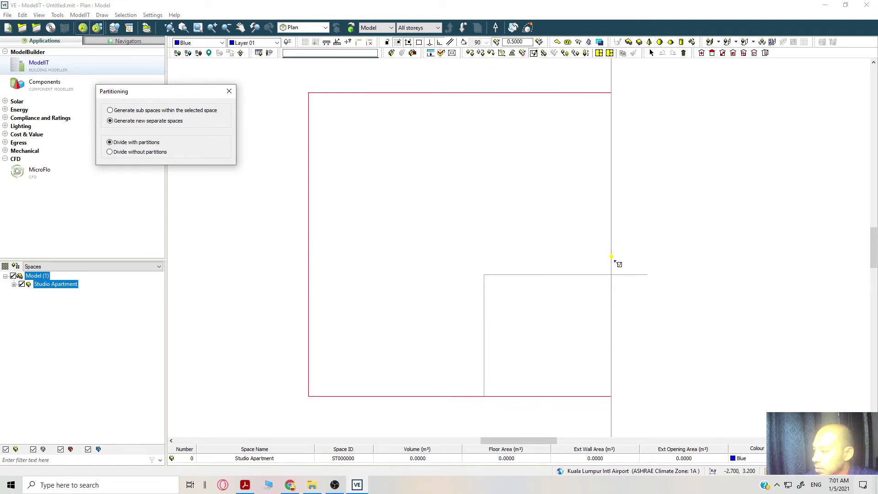
click(612, 275)
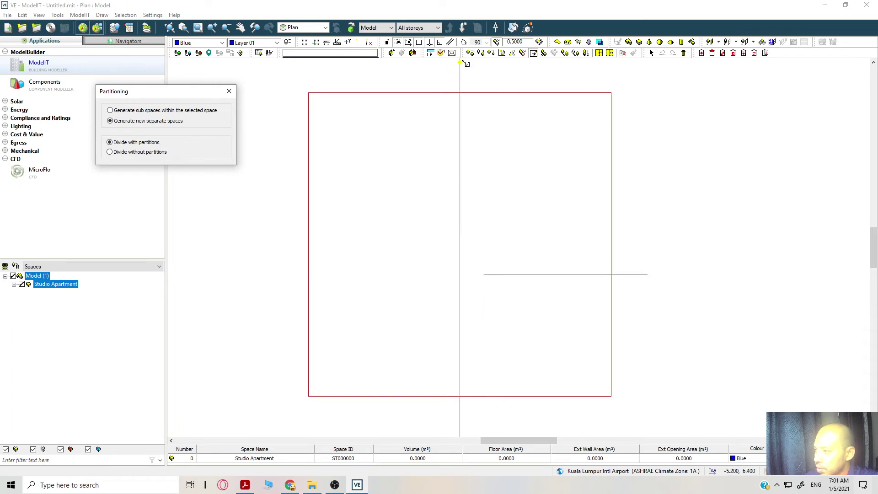
click(534, 54)
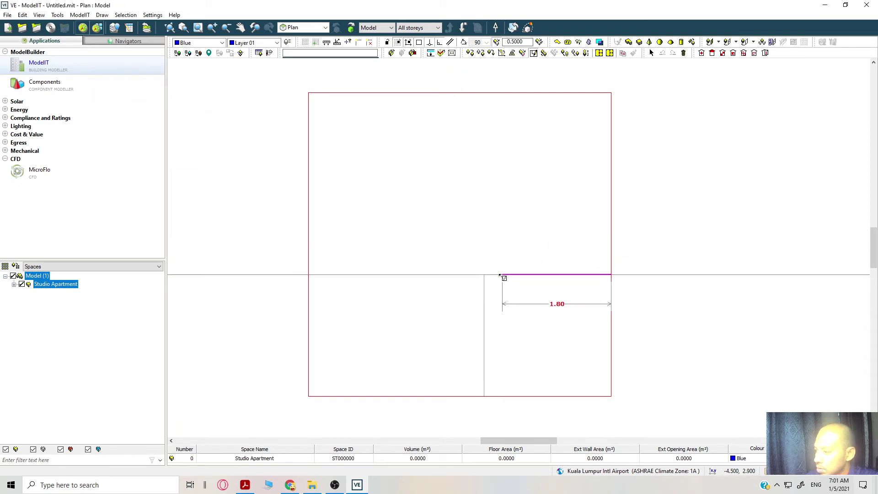
click(484, 275)
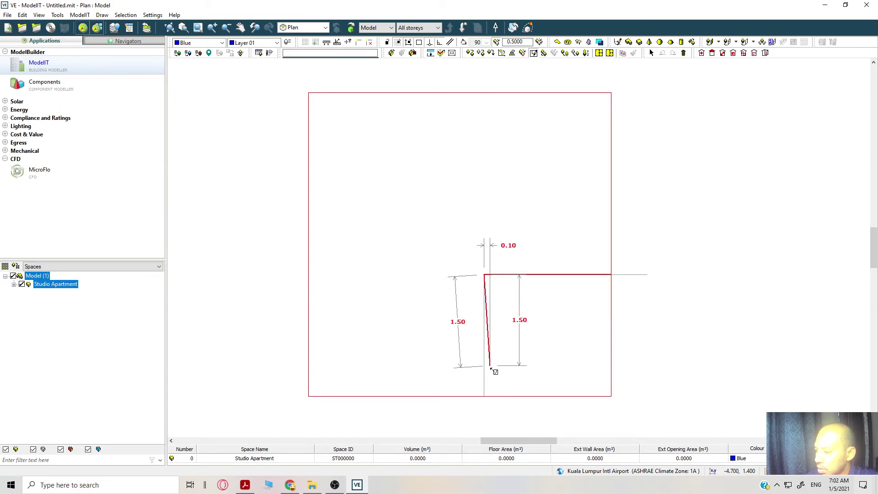
click(484, 396)
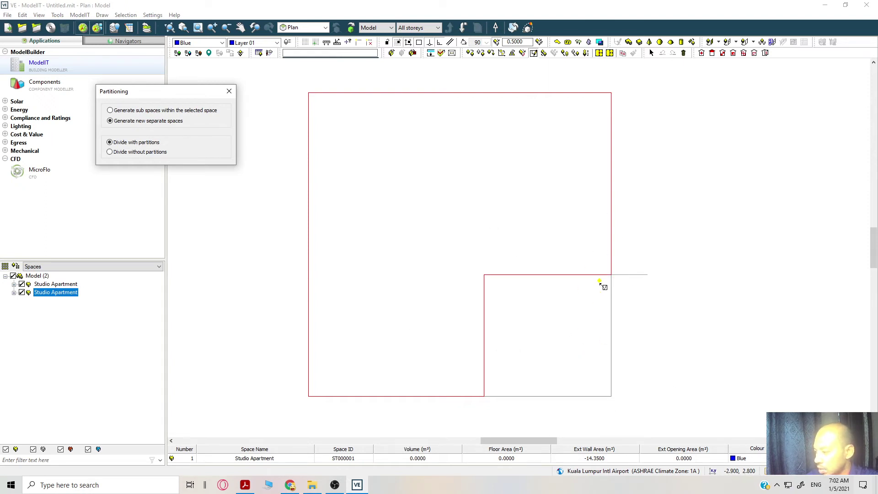
Clear the construction lines and inspect the apartment and toilet spaces in the axonometric view
click(370, 45)
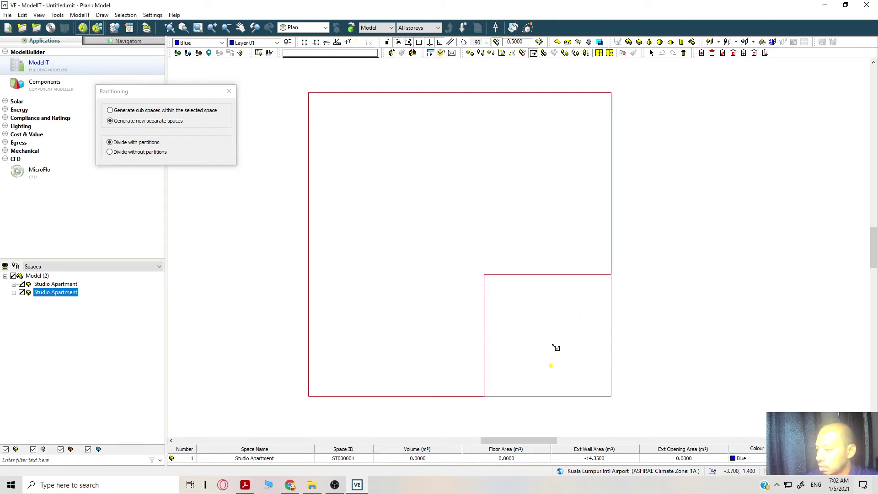
scroll(476, 321, down, 1)
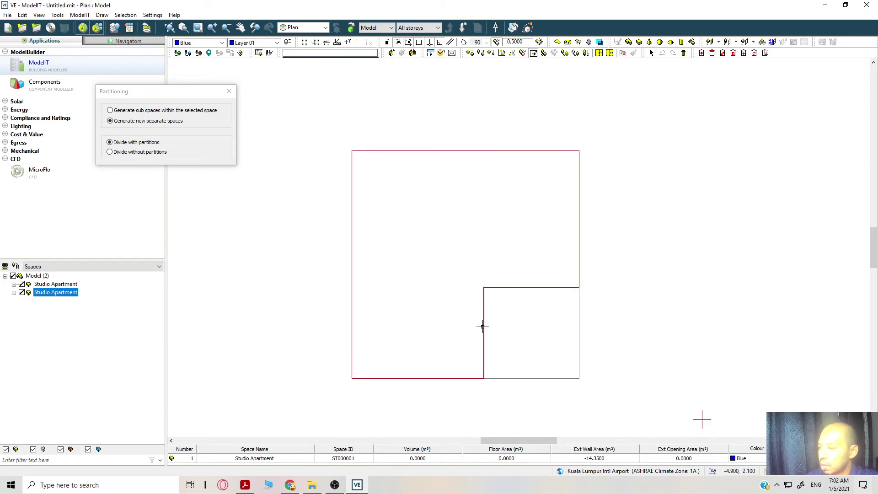
click(306, 27)
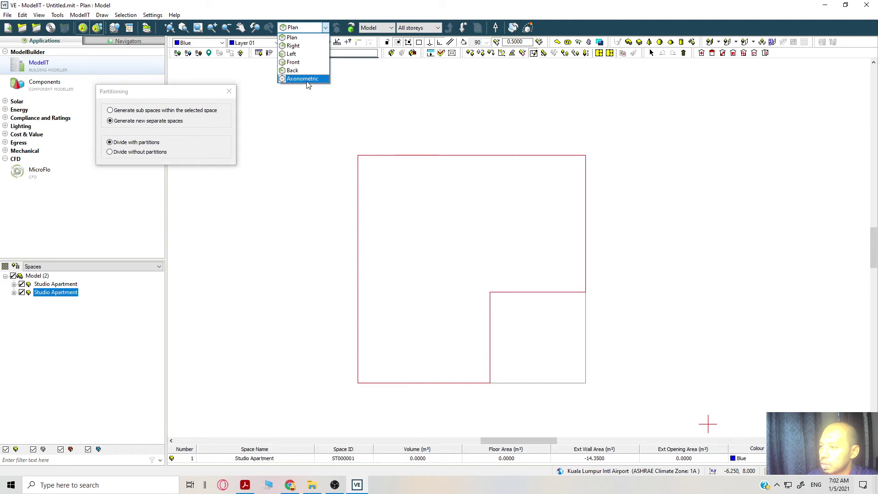
click(303, 79)
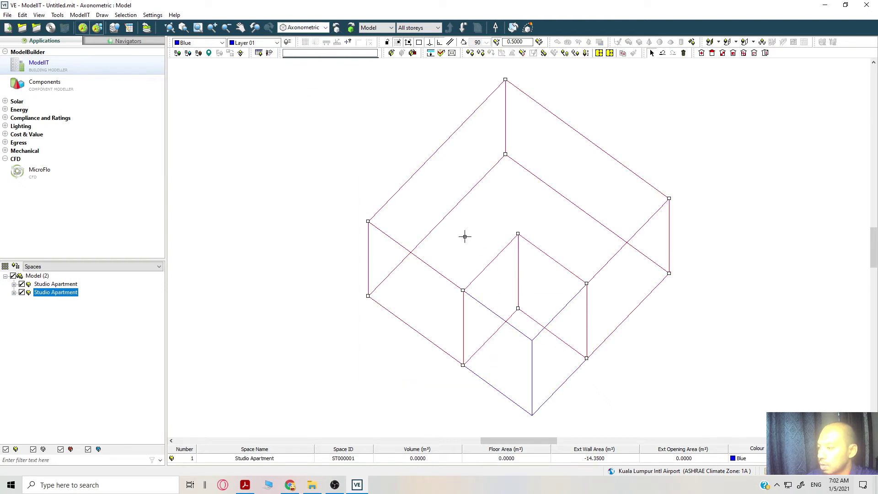
click(525, 313)
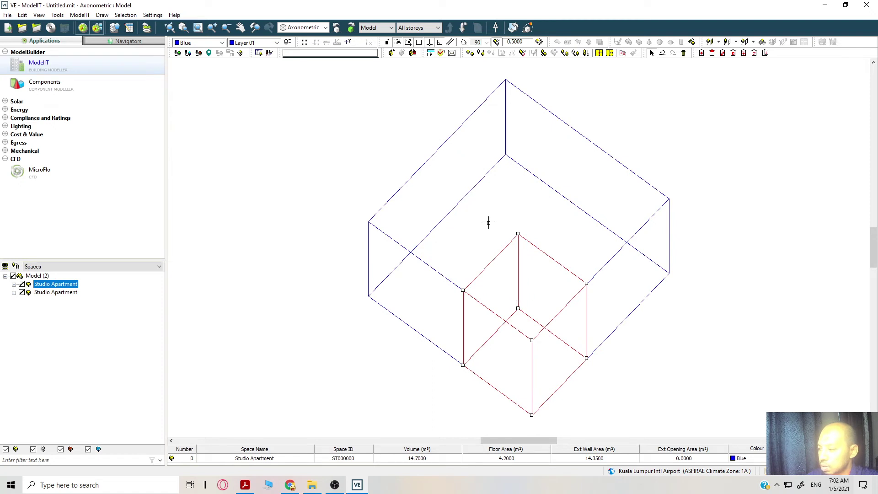
click(487, 198)
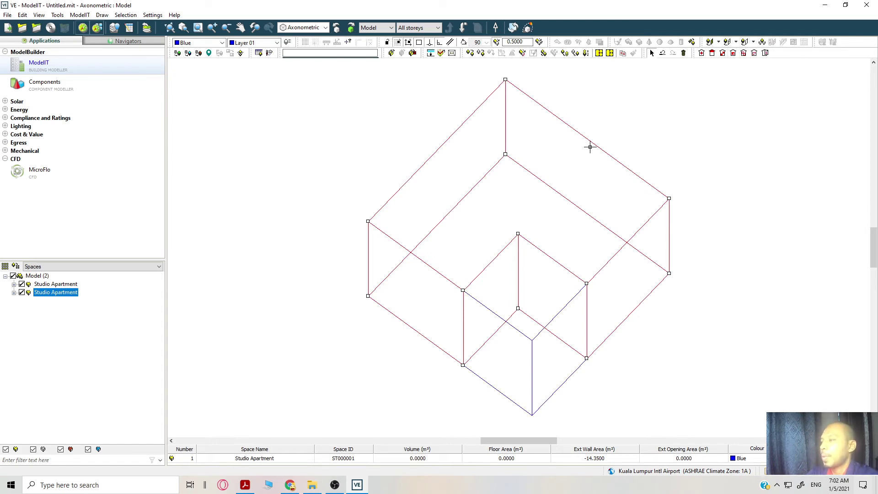
Switch to the Apartment Example PDF and try annotating window W1 with inserted-text comments, closing the empty notes
click(250, 484)
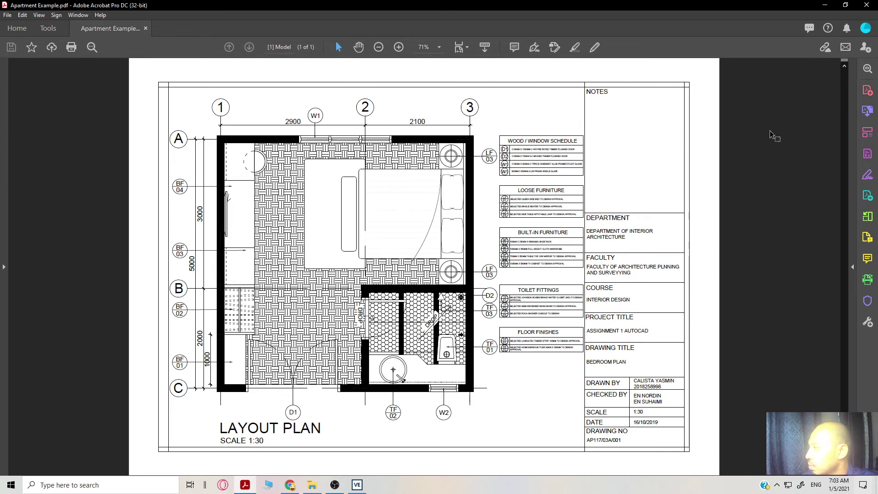
right_click(392, 102)
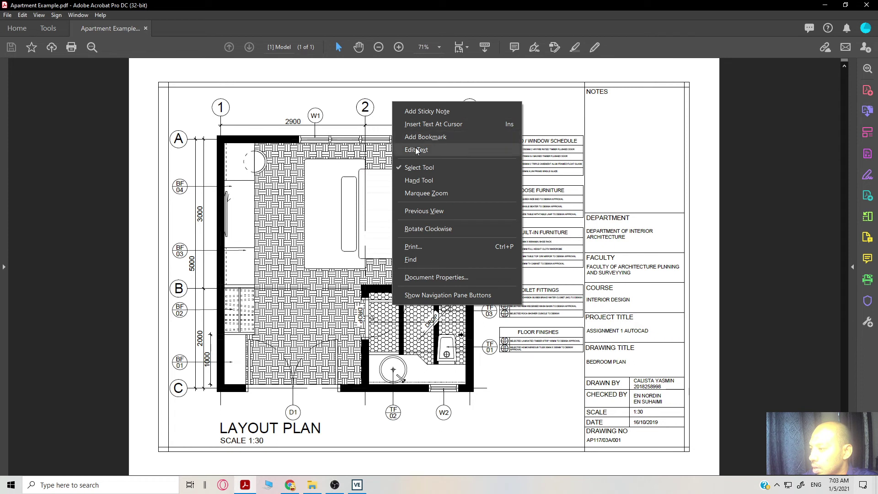
click(414, 111)
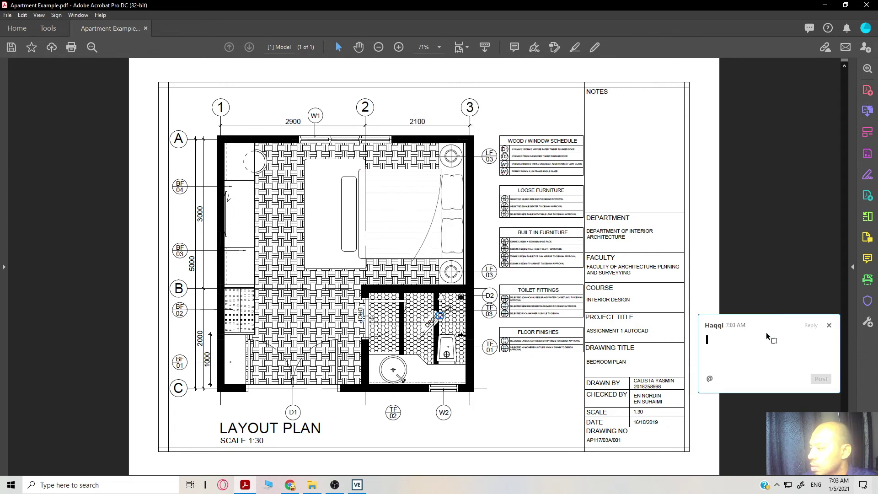
key(Escape)
right_click(388, 143)
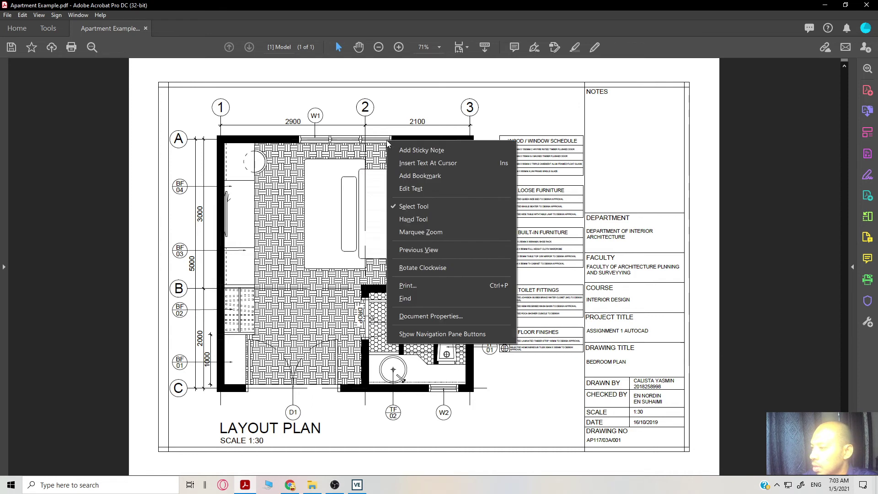
click(416, 169)
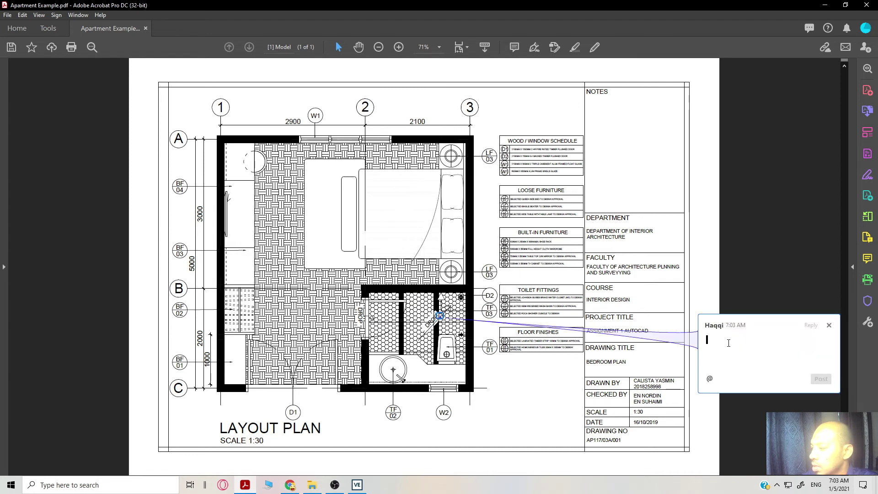
click(829, 325)
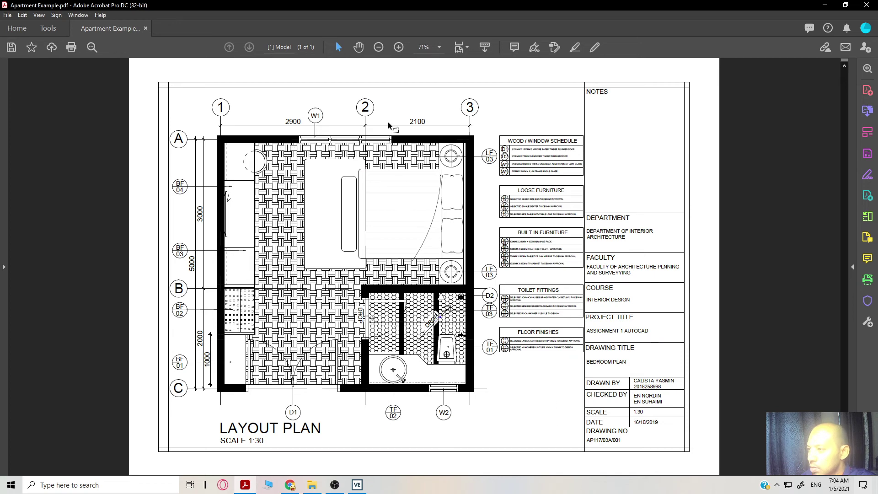
Examine the door and window sizes in the wood / window schedule against the layout plan
click(399, 48)
click(399, 48)
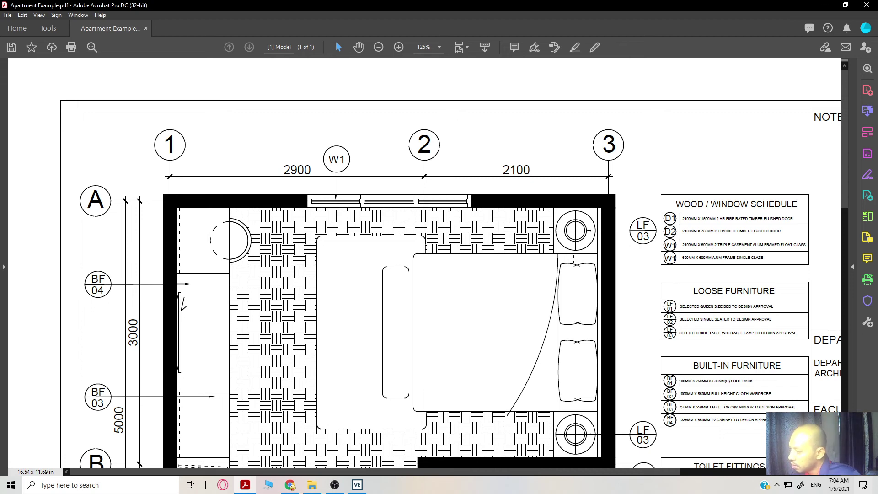
scroll(670, 261, down, 3)
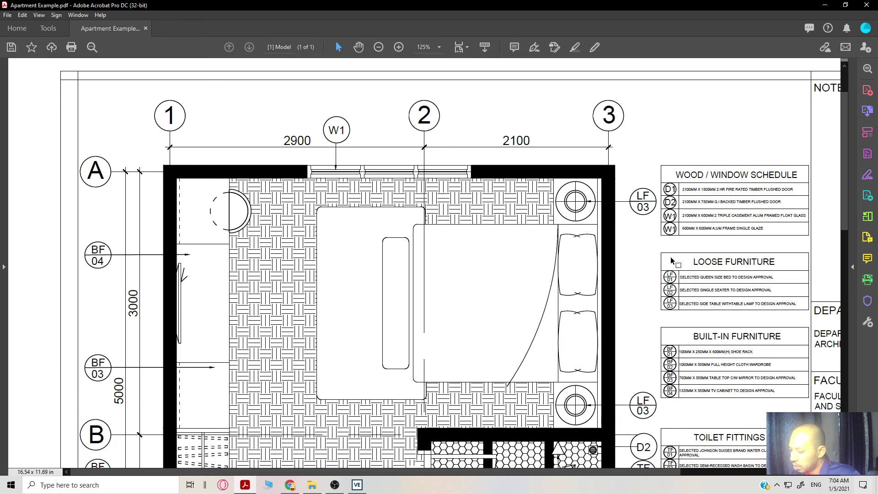
scroll(672, 258, down, 2)
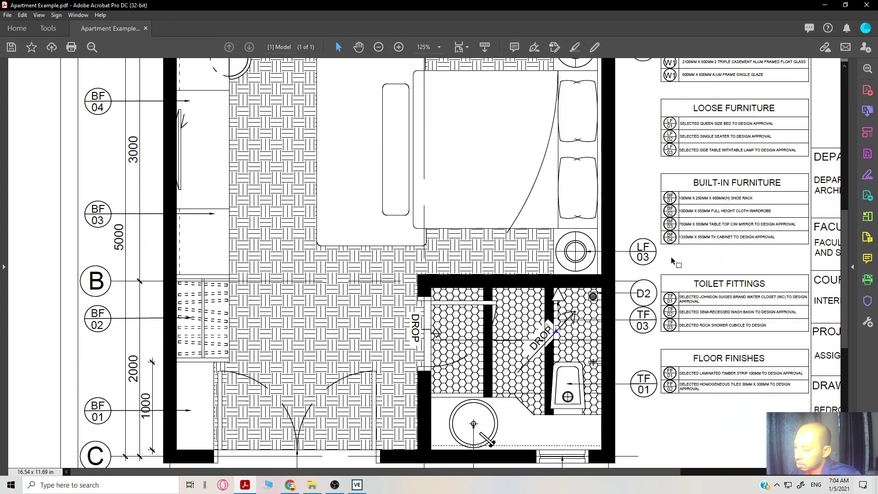
scroll(671, 260, up, 4)
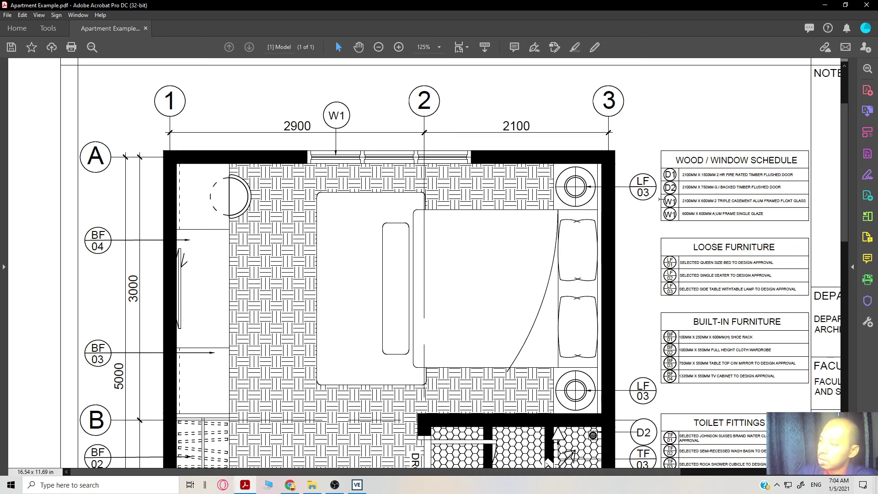
click(378, 48)
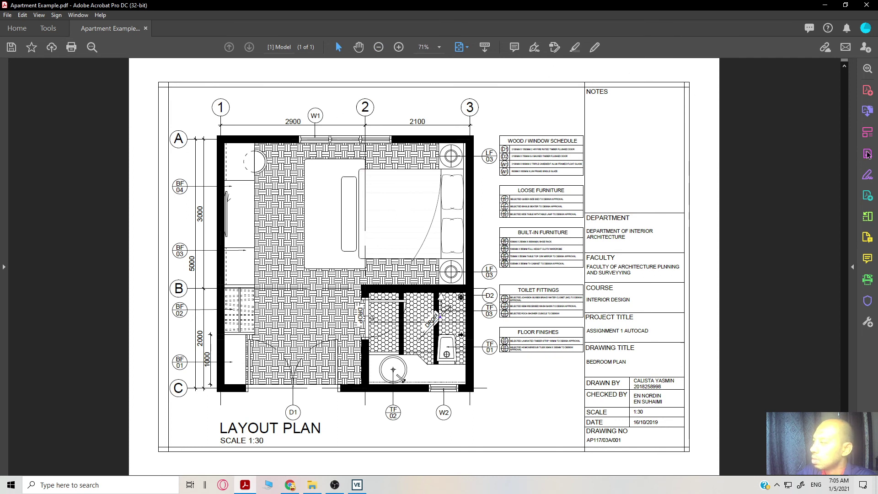
click(591, 49)
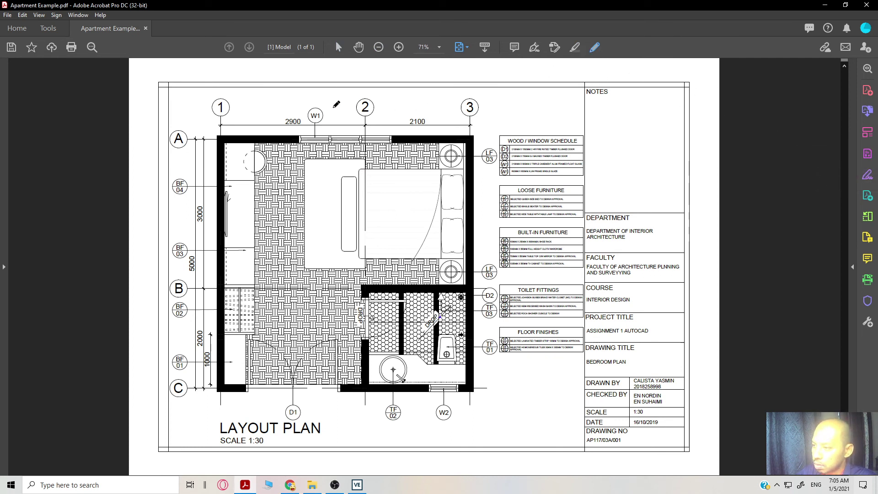
mouse_move(333, 108)
mouse_down()
mouse_move(335, 94)
mouse_move(328, 101)
mouse_up()
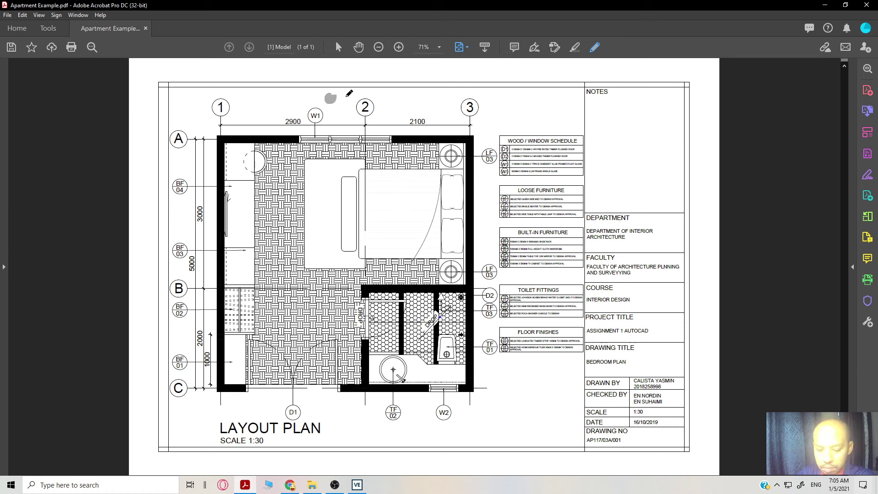
key(ctrl+z)
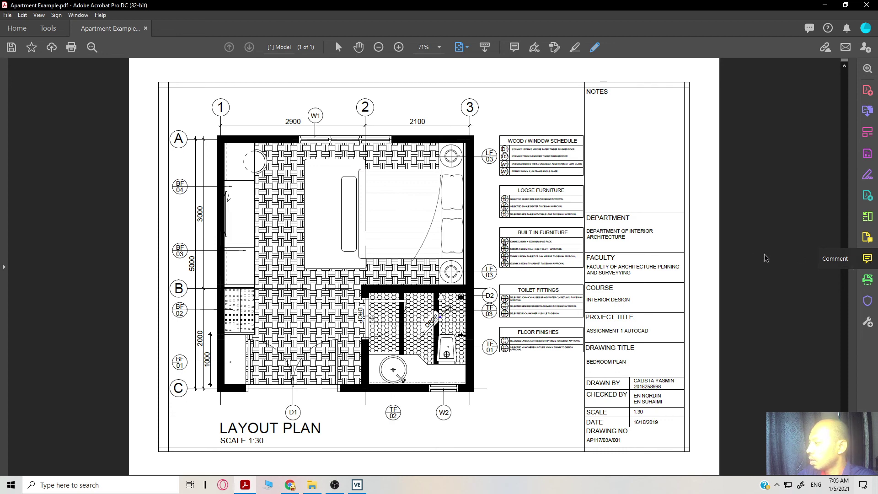
Add a text box comment above window W1 on the plan reading "1200mm x 600mm casement window"
click(868, 259)
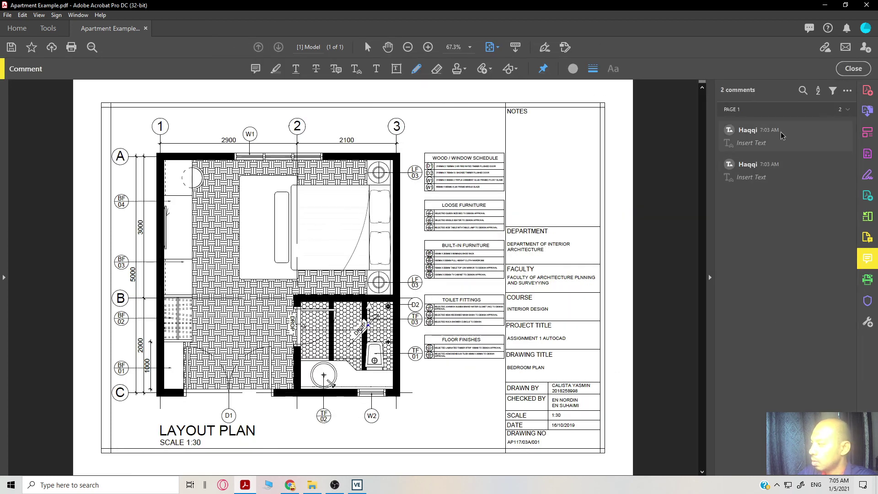
click(391, 72)
drag(254, 114, 315, 131)
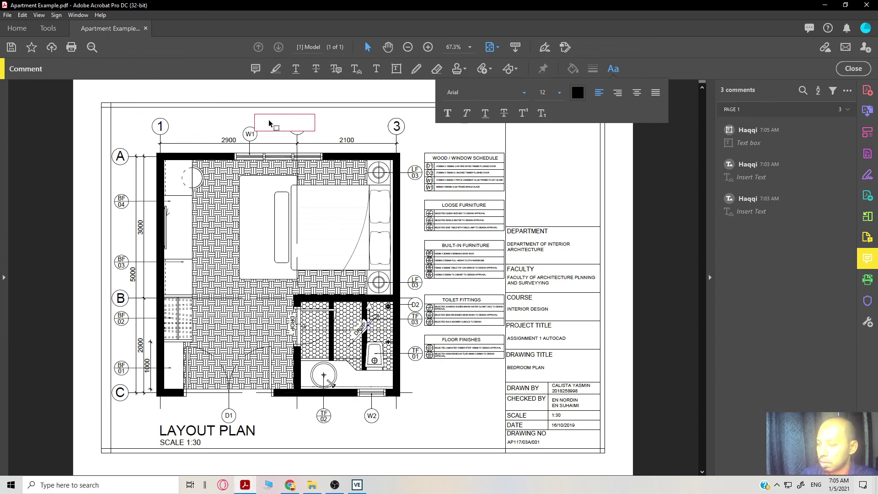
text(1200)
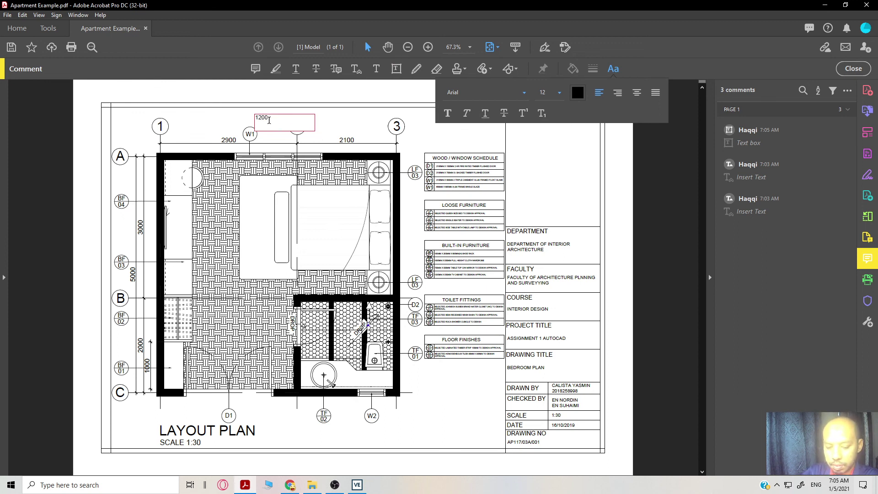
text(mm x)
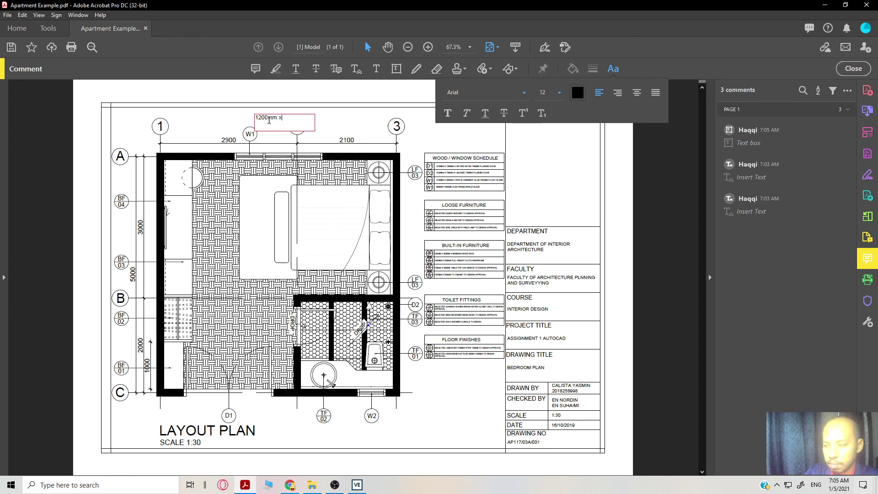
text( 600)
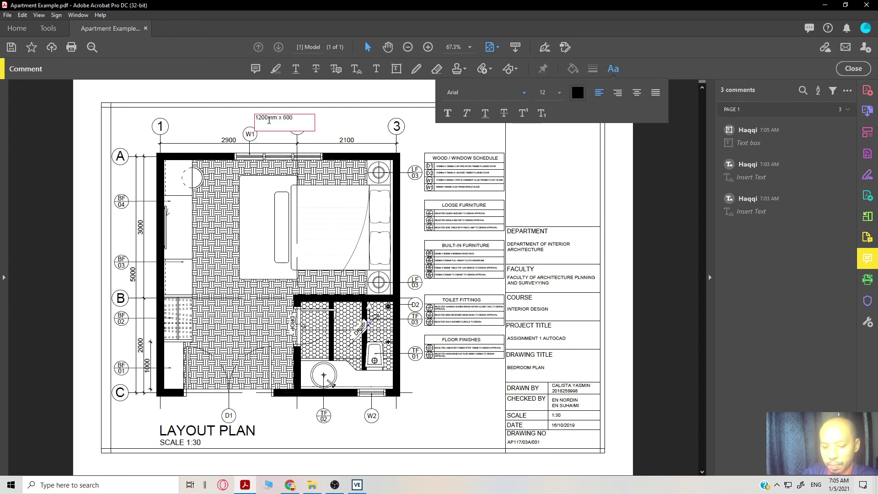
text(x)
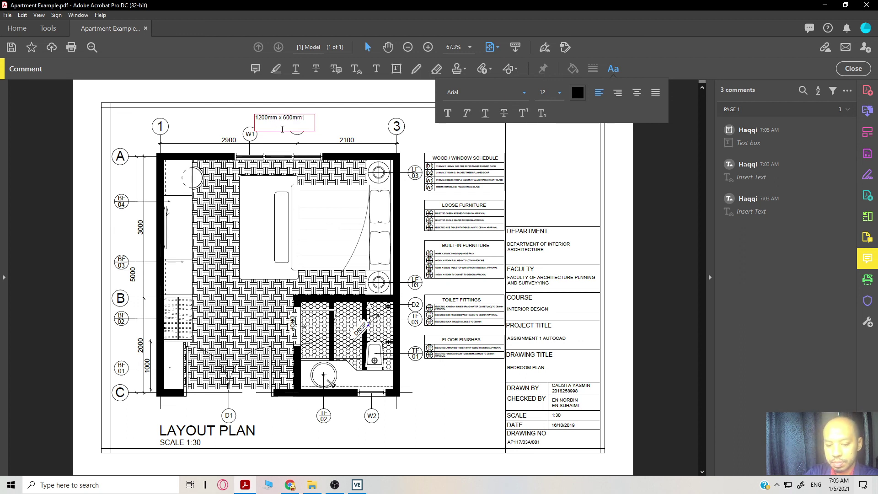
text(sement w)
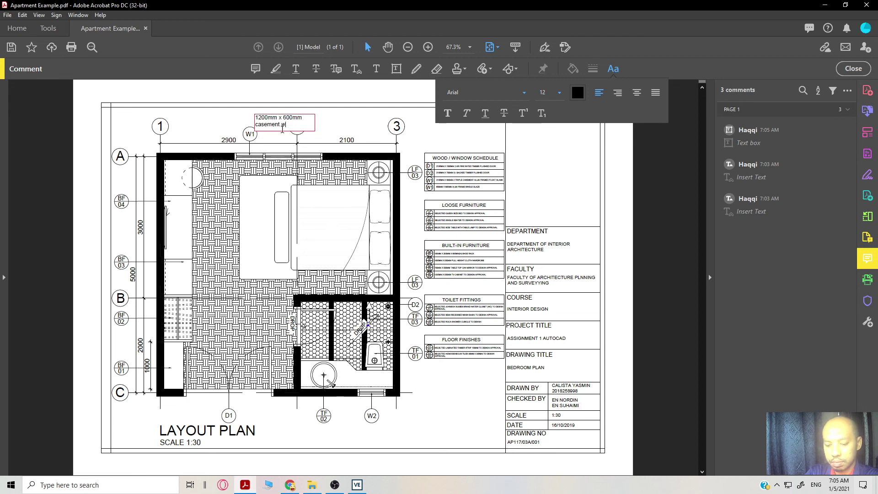
text(indow)
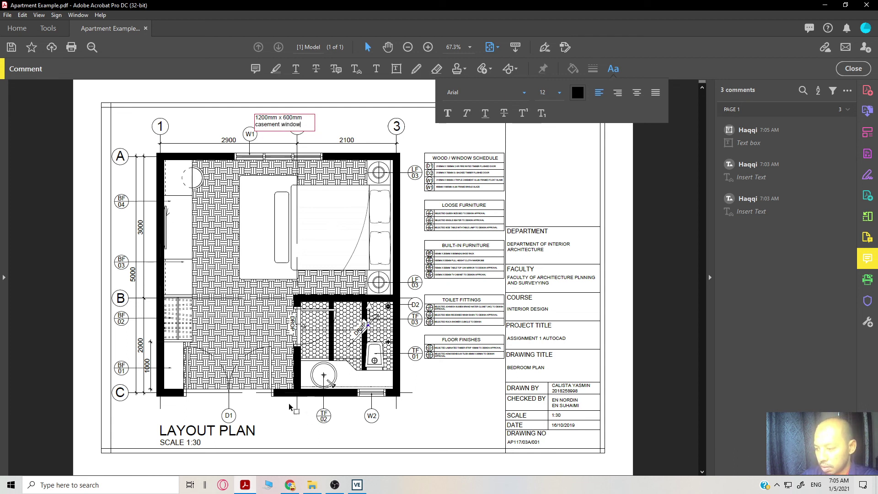
click(244, 409)
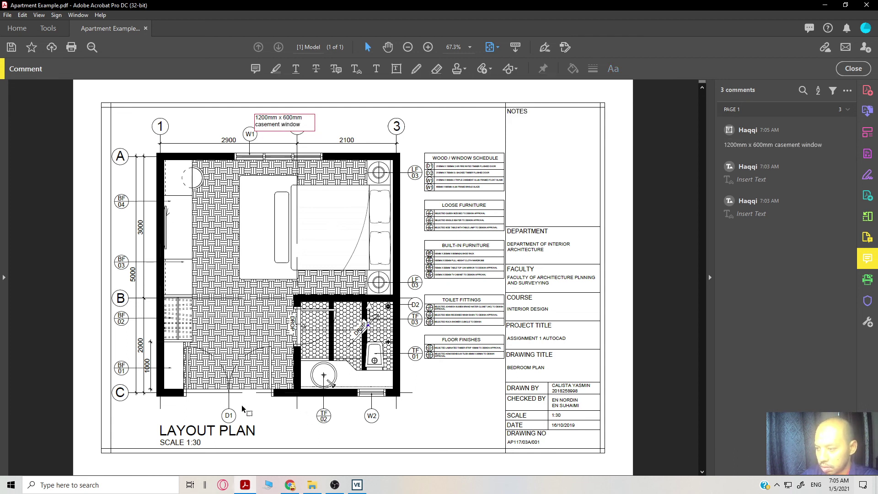
Add a text box comment beside door D1 on the plan reading "2100mm x 900mm height"
click(396, 68)
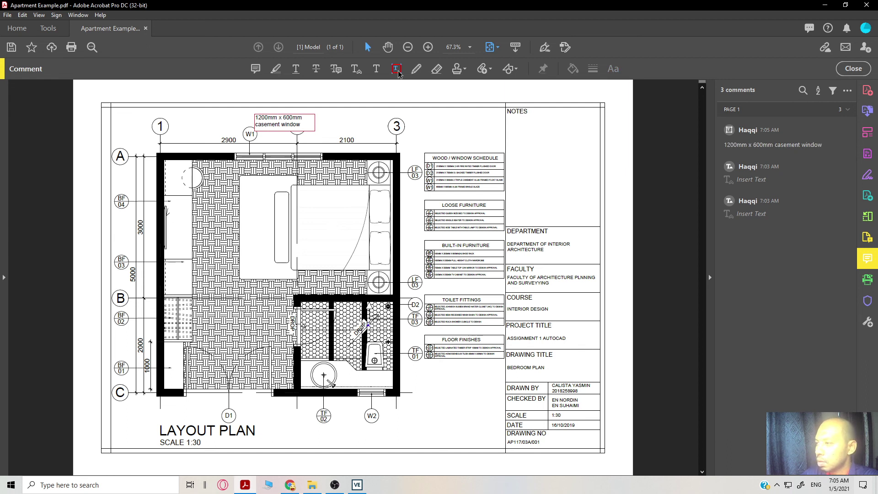
drag(240, 406, 281, 420)
text(900)
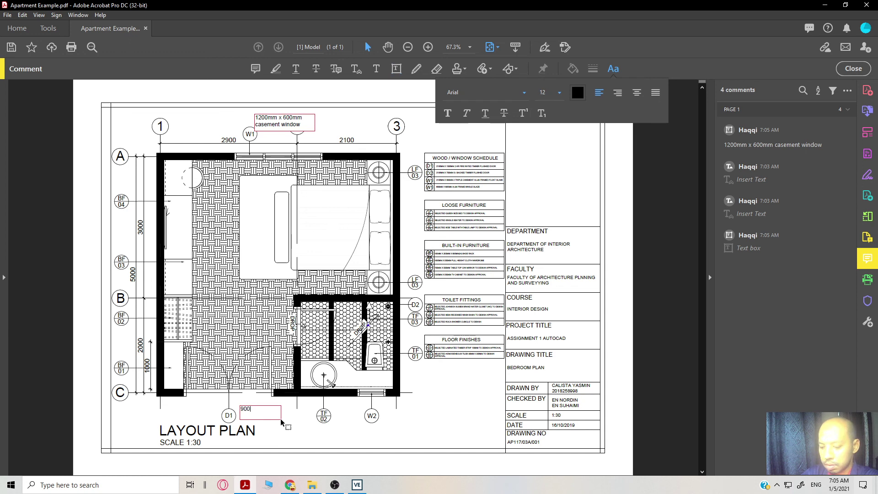
text(mm)
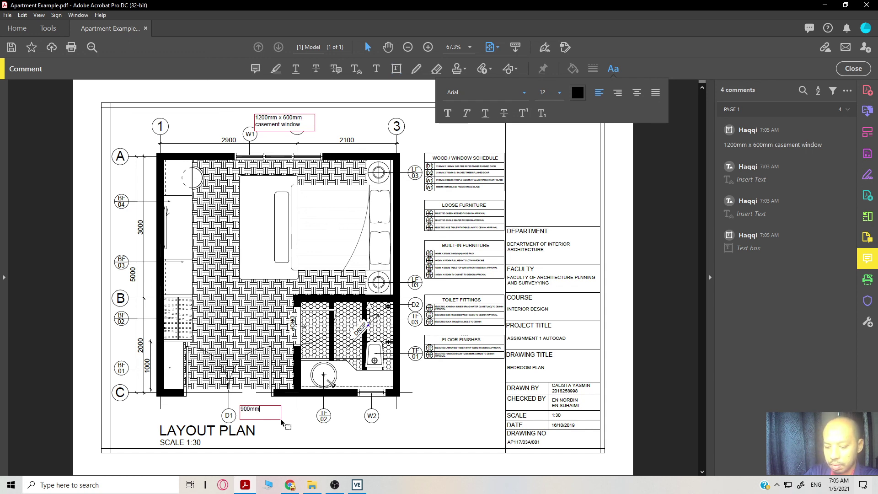
text(x)
key(BackSpace)
key(BackSpace)
key(BackSpace)
key(BackSpace)
key(BackSpace)
text(2100)
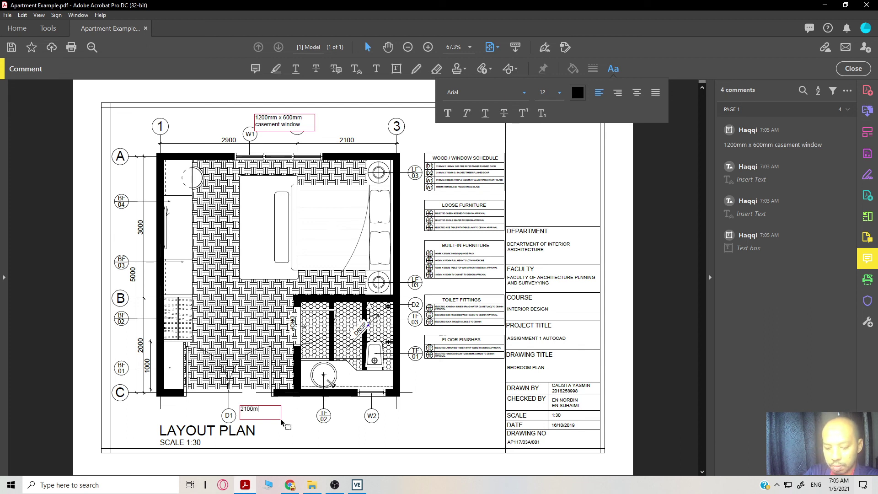
text(mm x 900mm height)
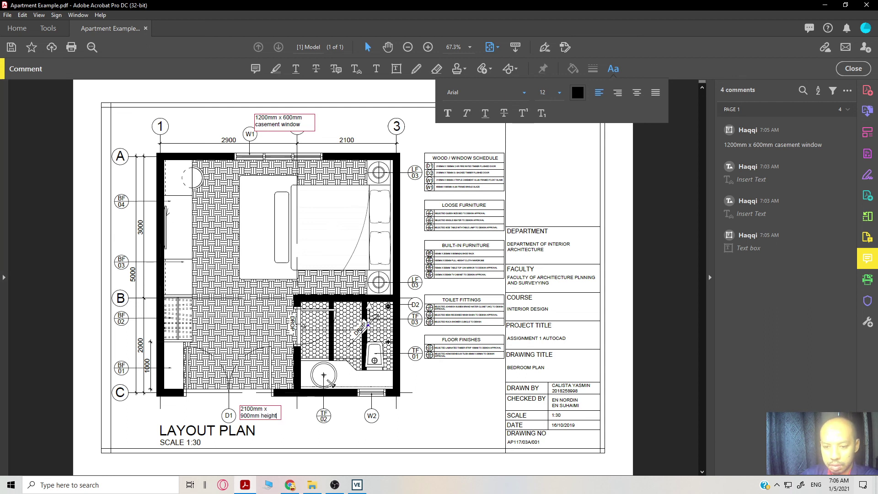
click(386, 319)
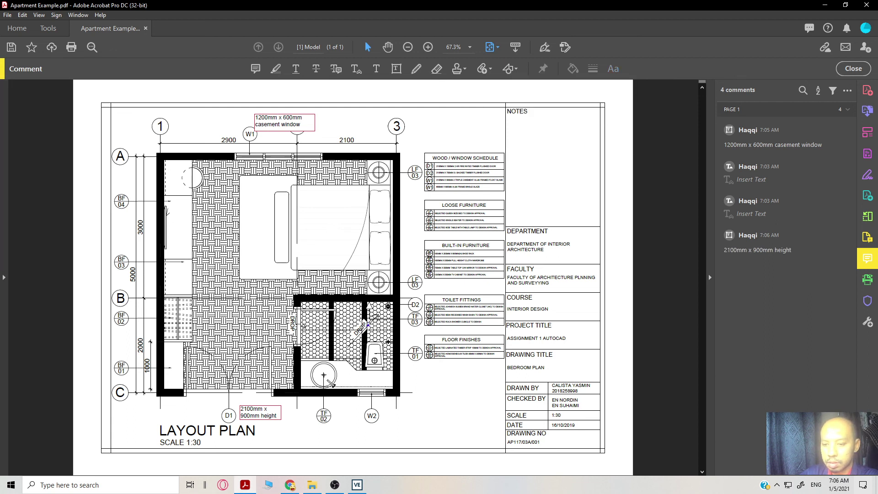